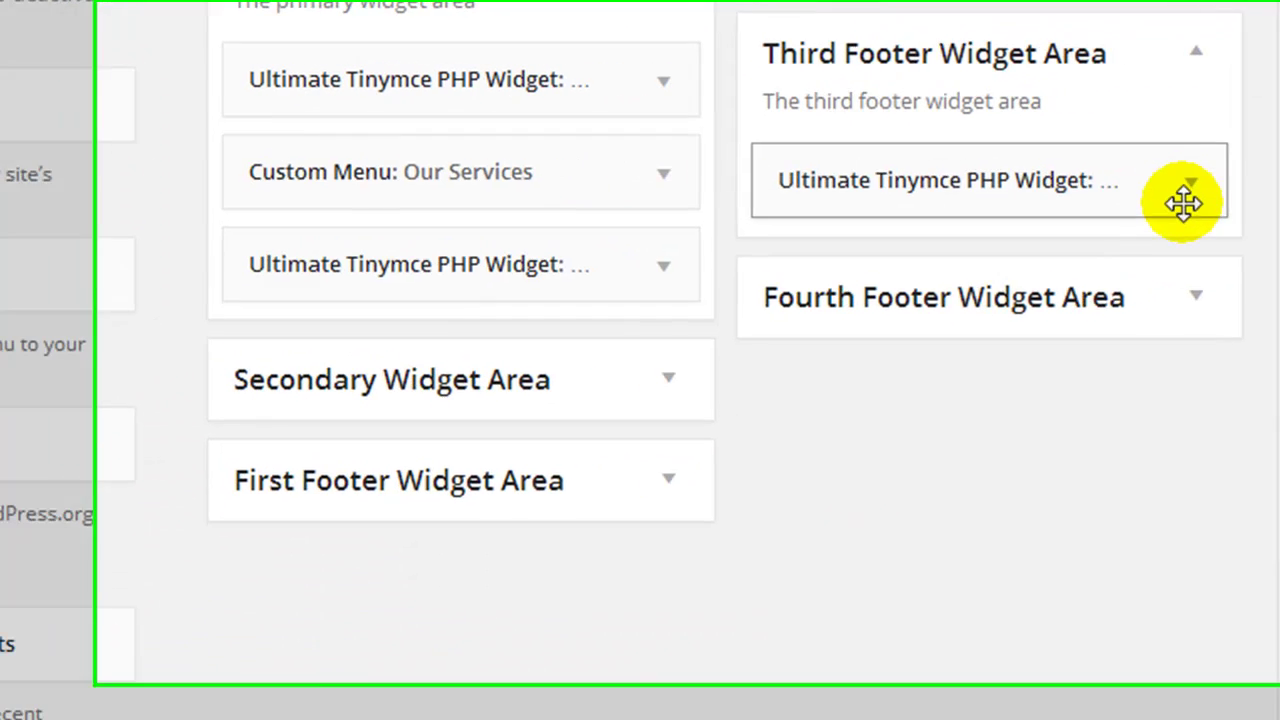
Review the Contact Us widget's markup in the Third Footer Widget Area, collapse it, and view the demo site's footer.
left_click(1186, 192)
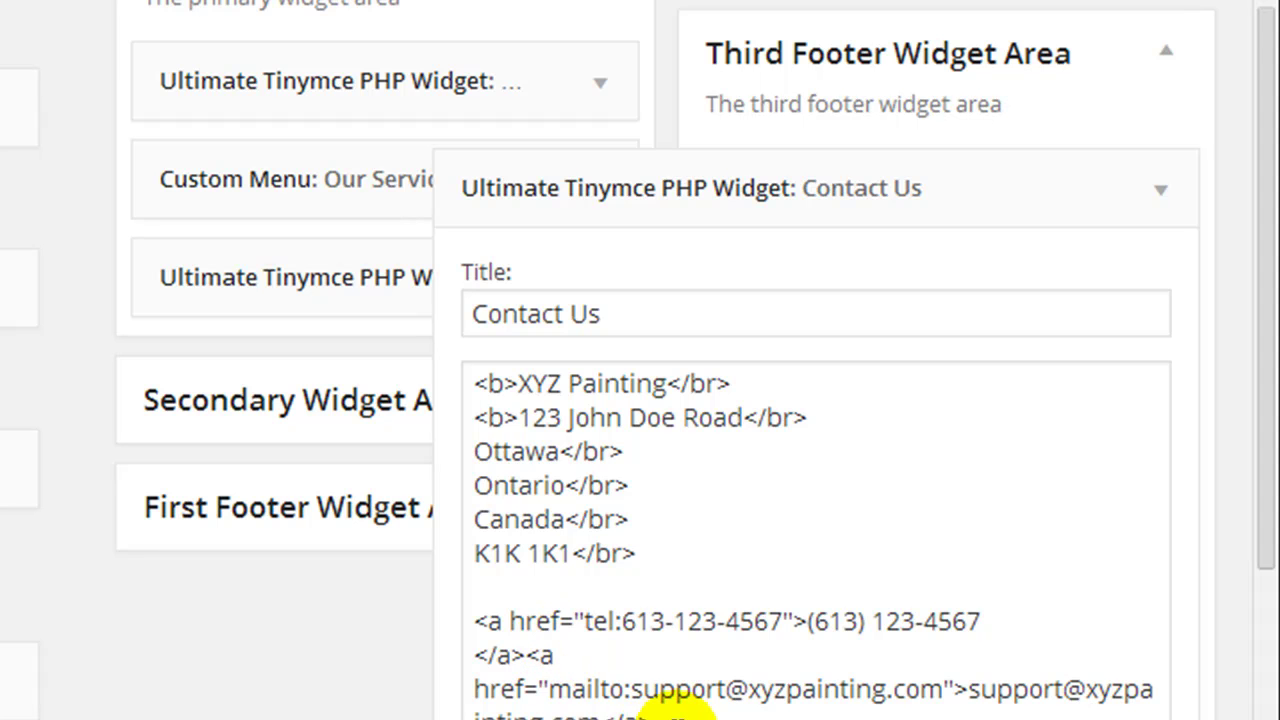
left_click(1160, 189)
left_click(241, 15)
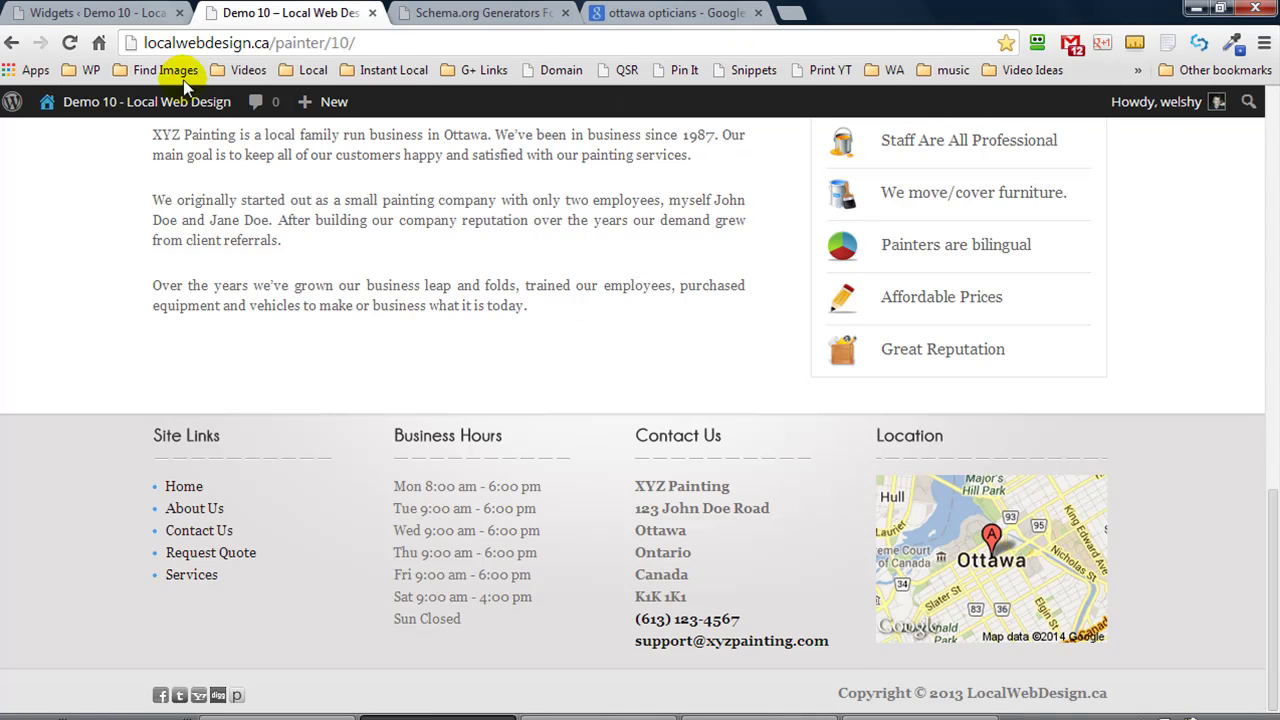
Check the demo page in the Structured Data Testing Tool for markup and close the results.
left_click(754, 72)
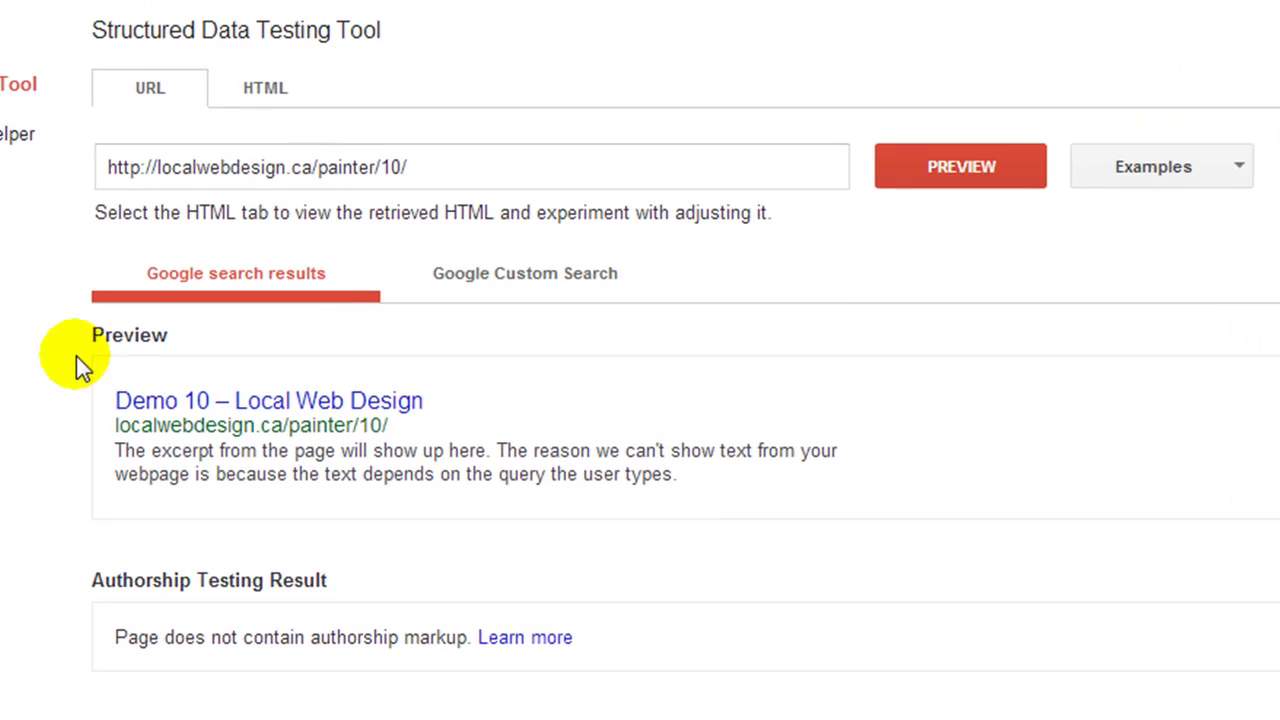
scroll(55, 399, "down", 2)
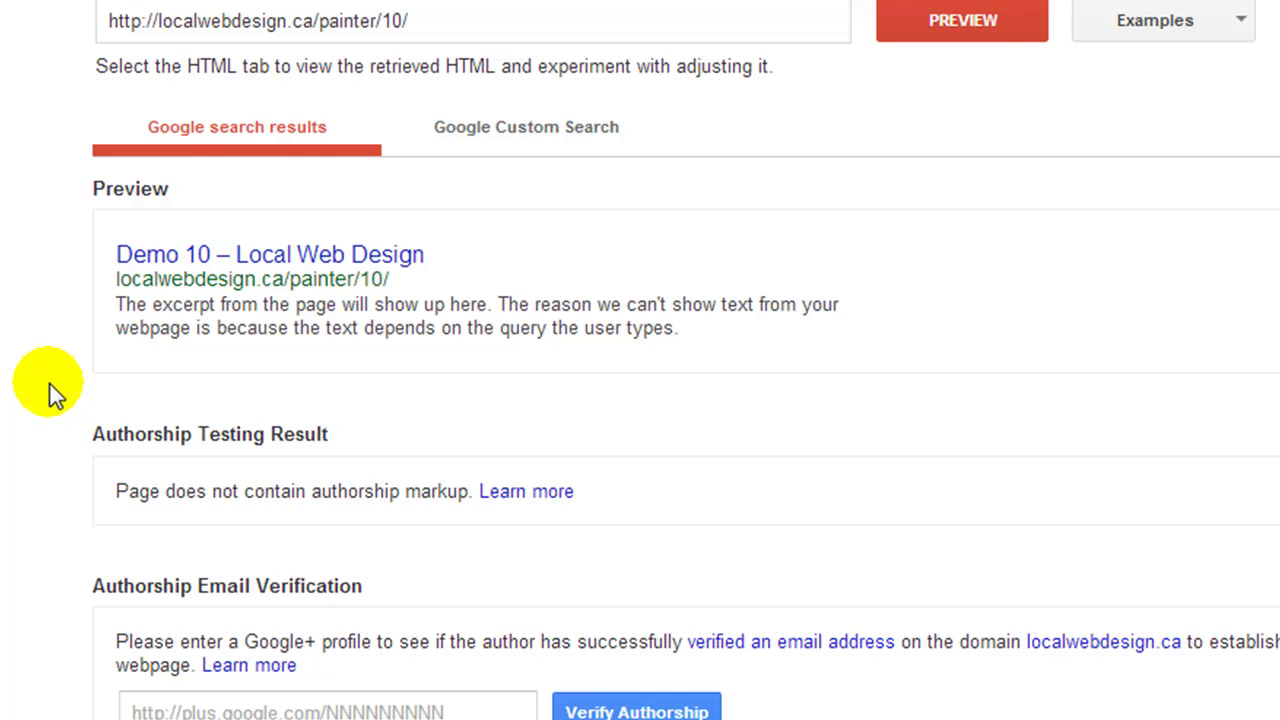
scroll(50, 386, "down", 2)
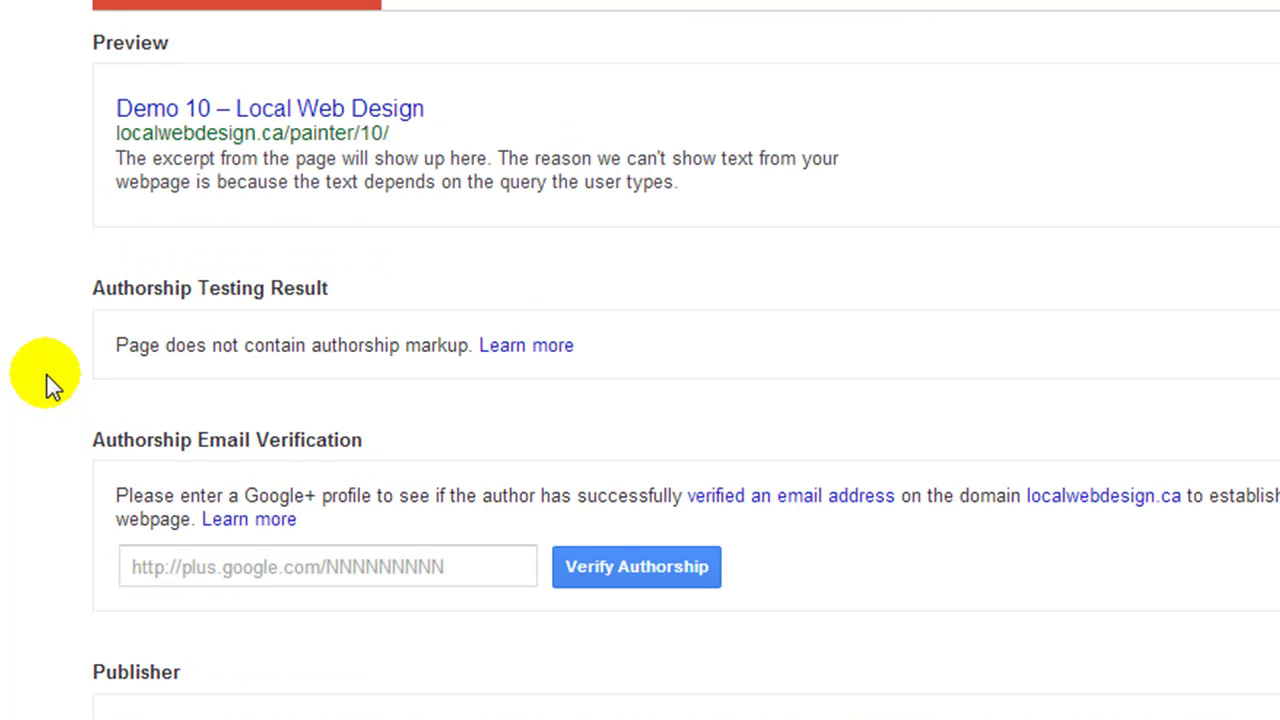
scroll(50, 386, "down", 4)
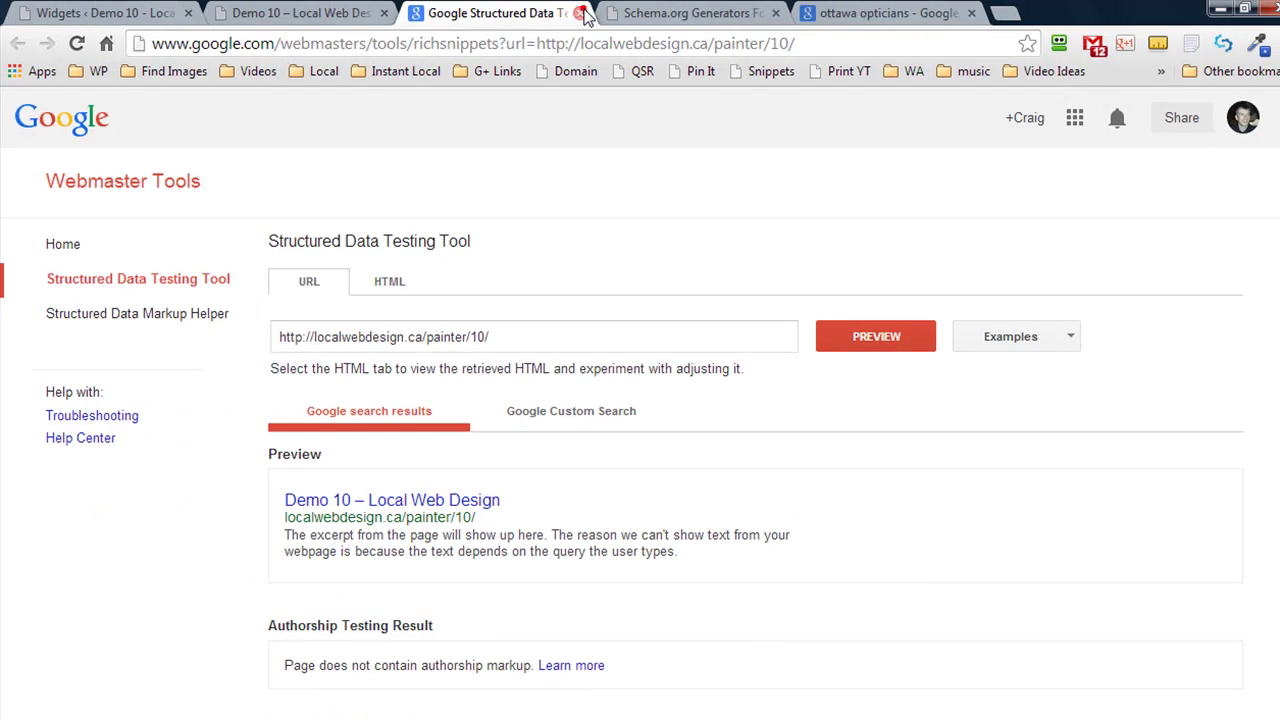
left_click(580, 13)
Open the Local Business Generators page on the microDATAgenerator site and find its table of business segments.
left_click(440, 10)
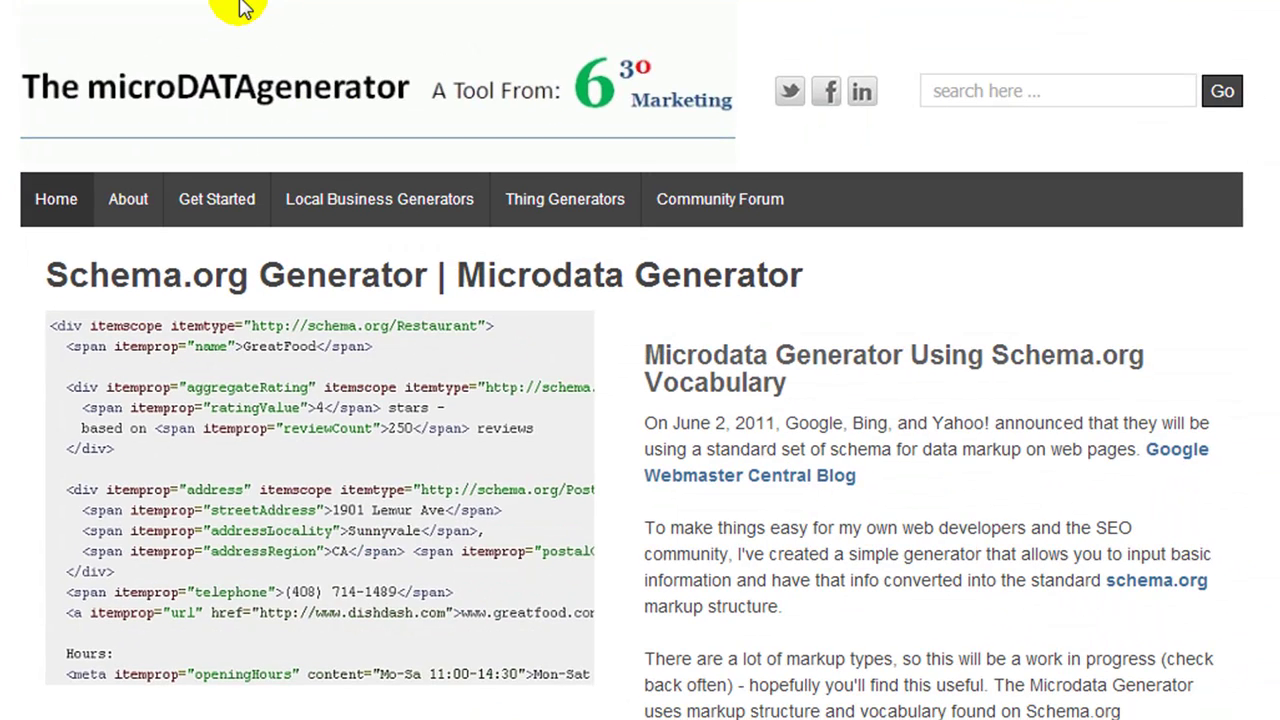
left_click_drag(991, 353, 1145, 350)
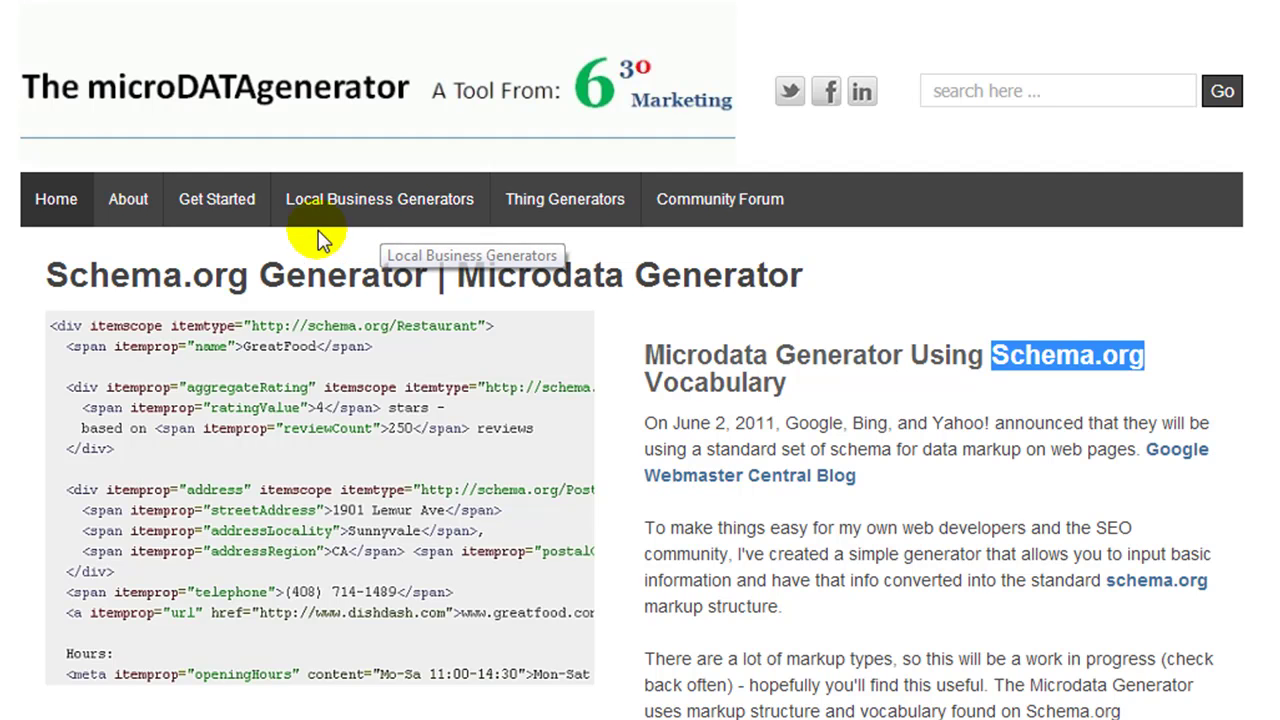
left_click(348, 202)
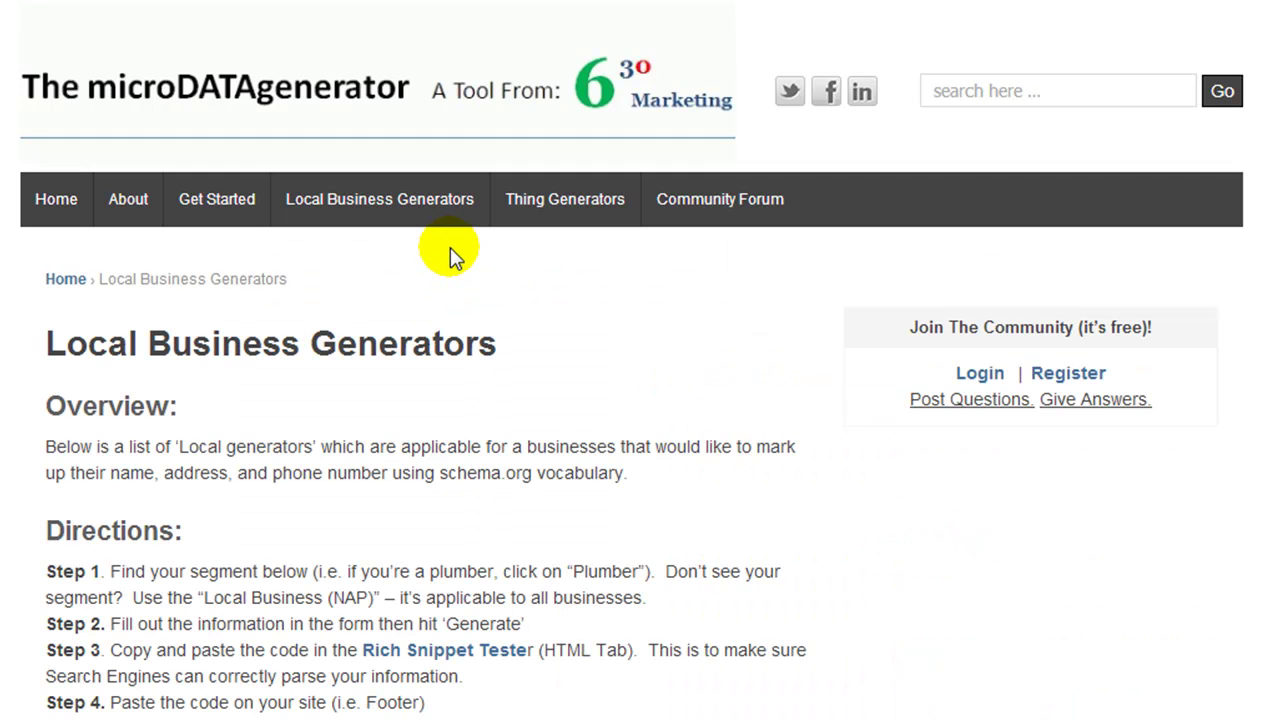
scroll(450, 247, "down", 5)
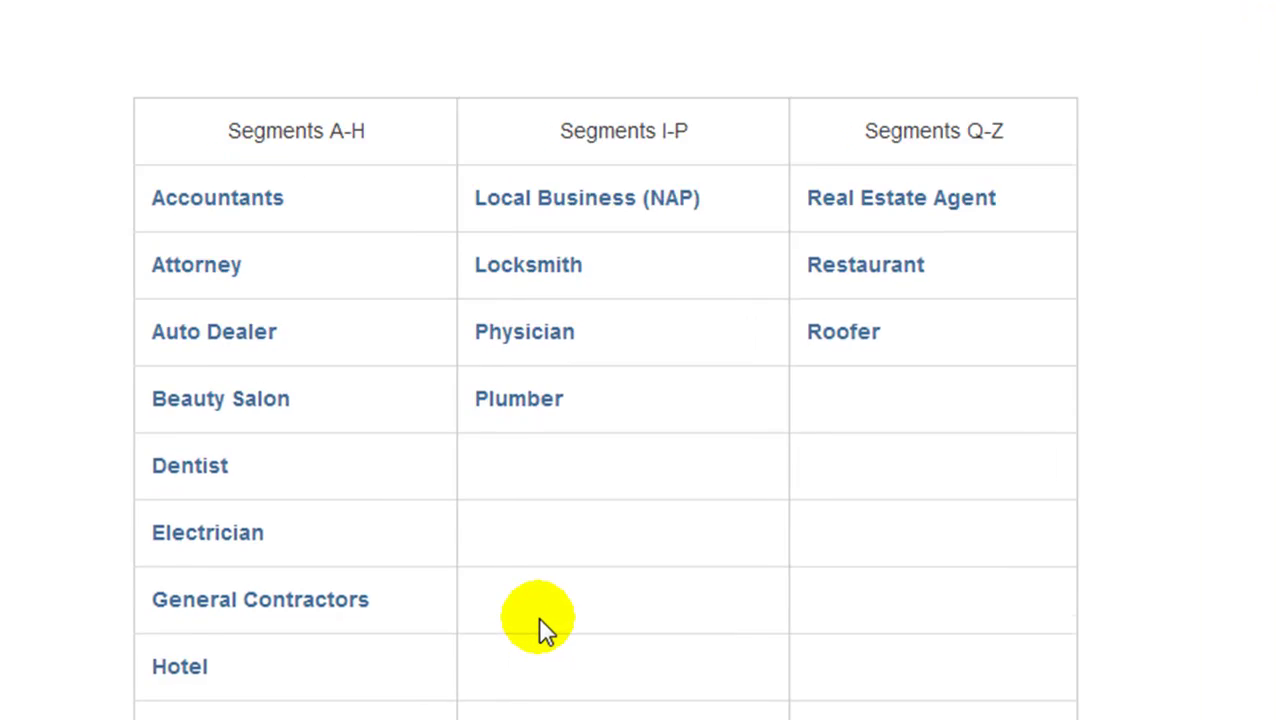
scroll(537, 629, "down", 2)
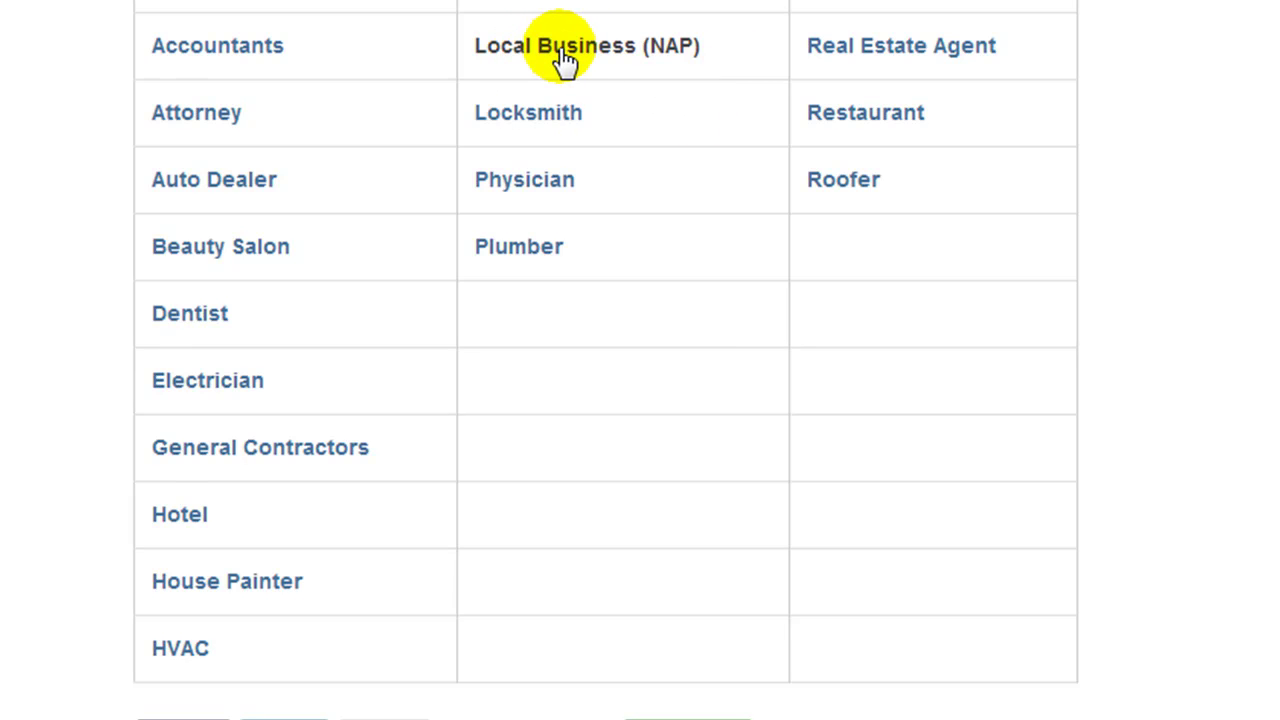
Look over the Local Business (NAP) generator's form fields.
left_click(563, 55)
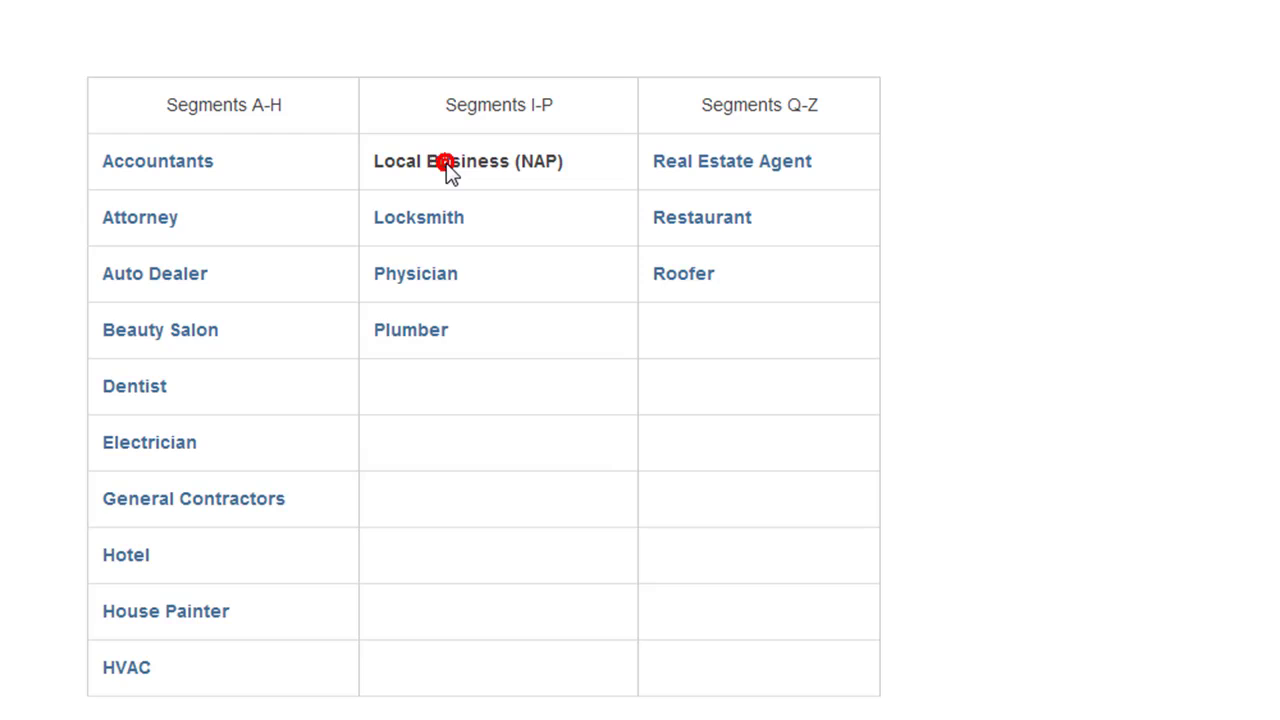
scroll(424, 421, "down", 4)
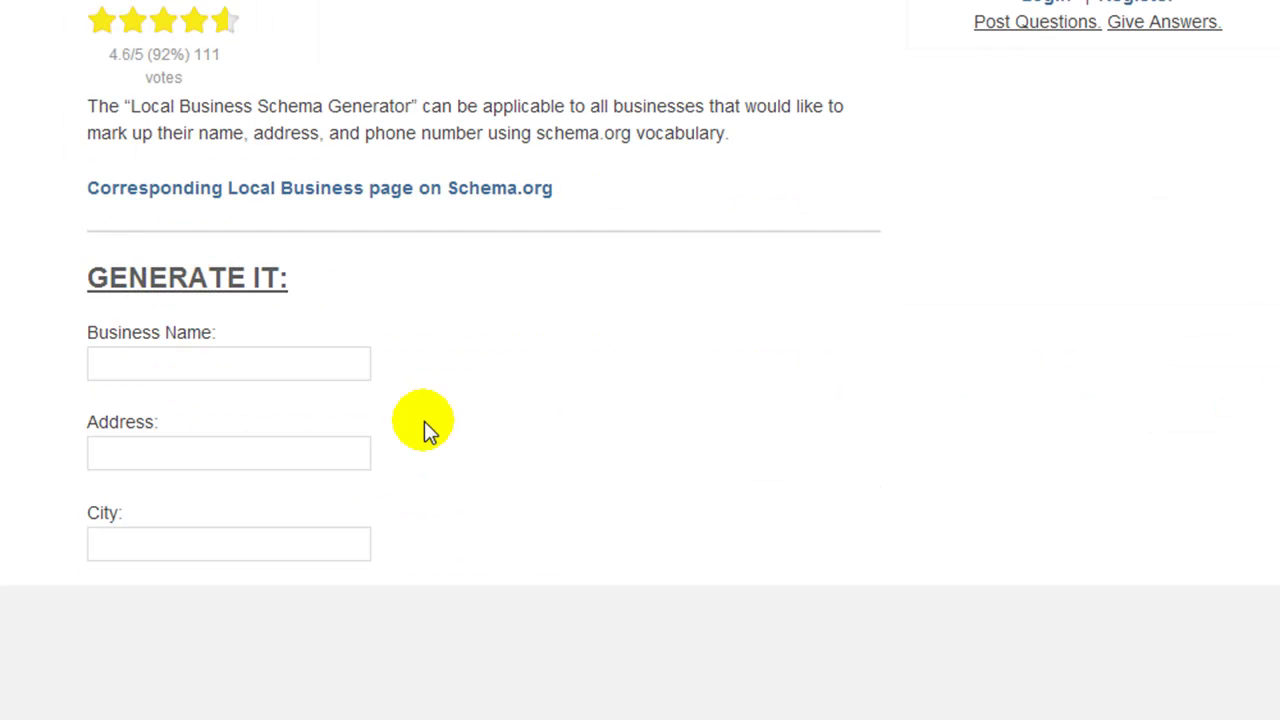
scroll(475, 360, "down", 1)
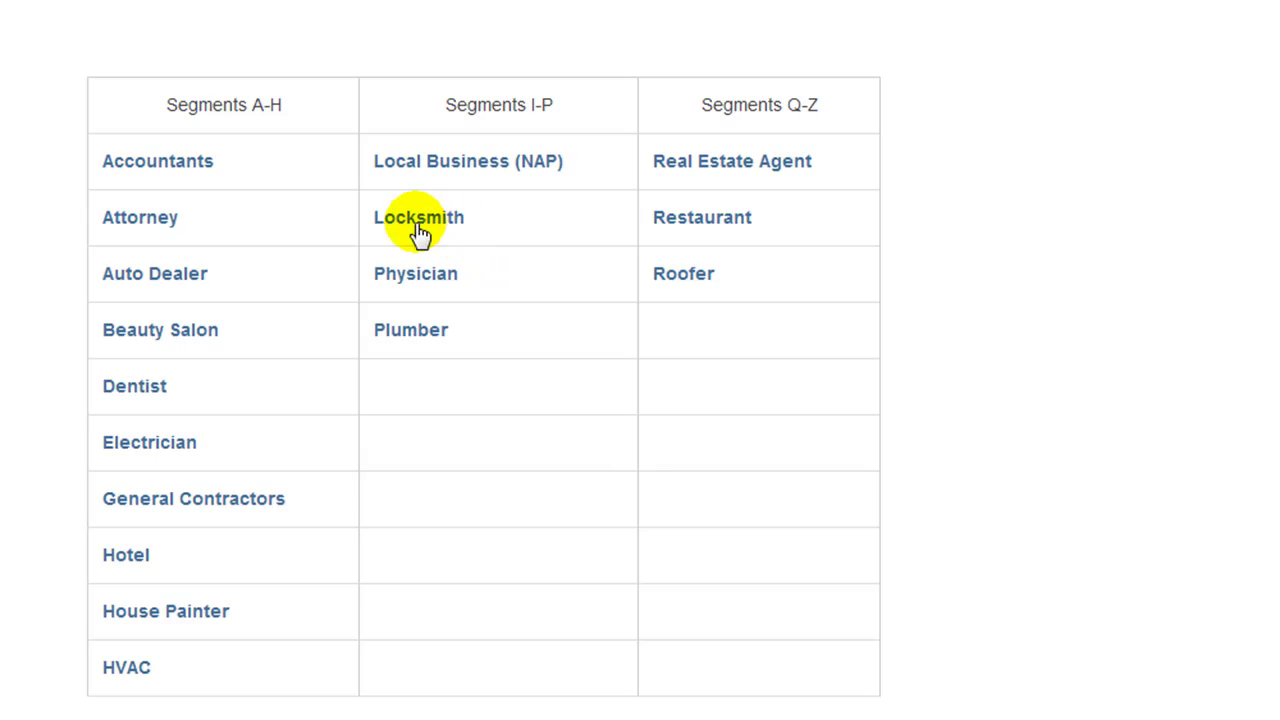
Open the Local Business (NAP) generator and fill in the business details, with xyz painting as the name and Ottawa as the city.
left_click(455, 164)
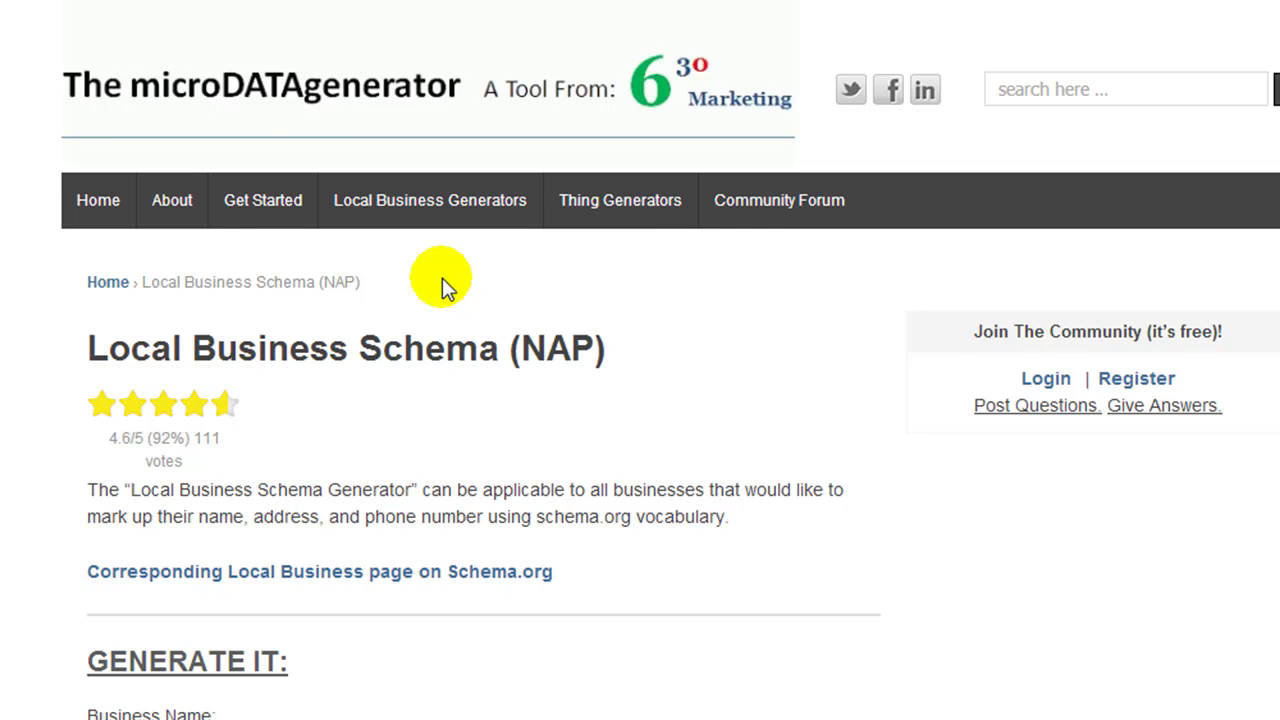
scroll(442, 278, "down", 3)
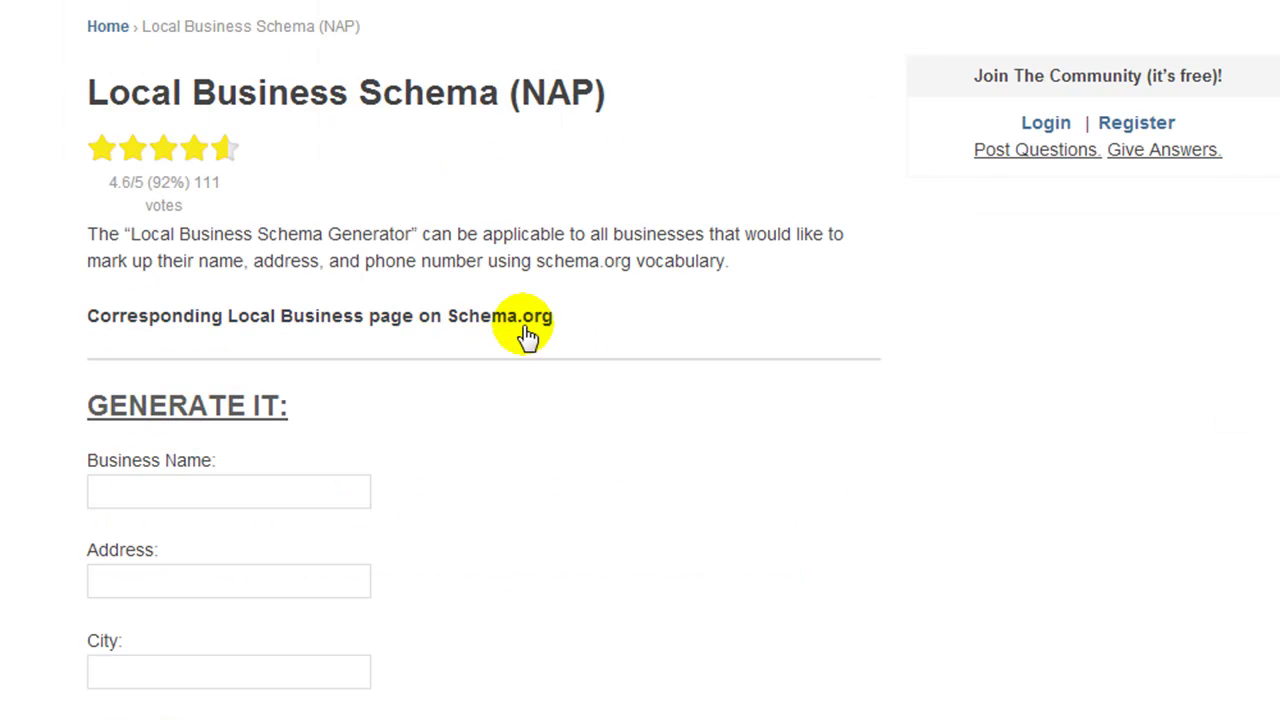
scroll(524, 333, "down", 3)
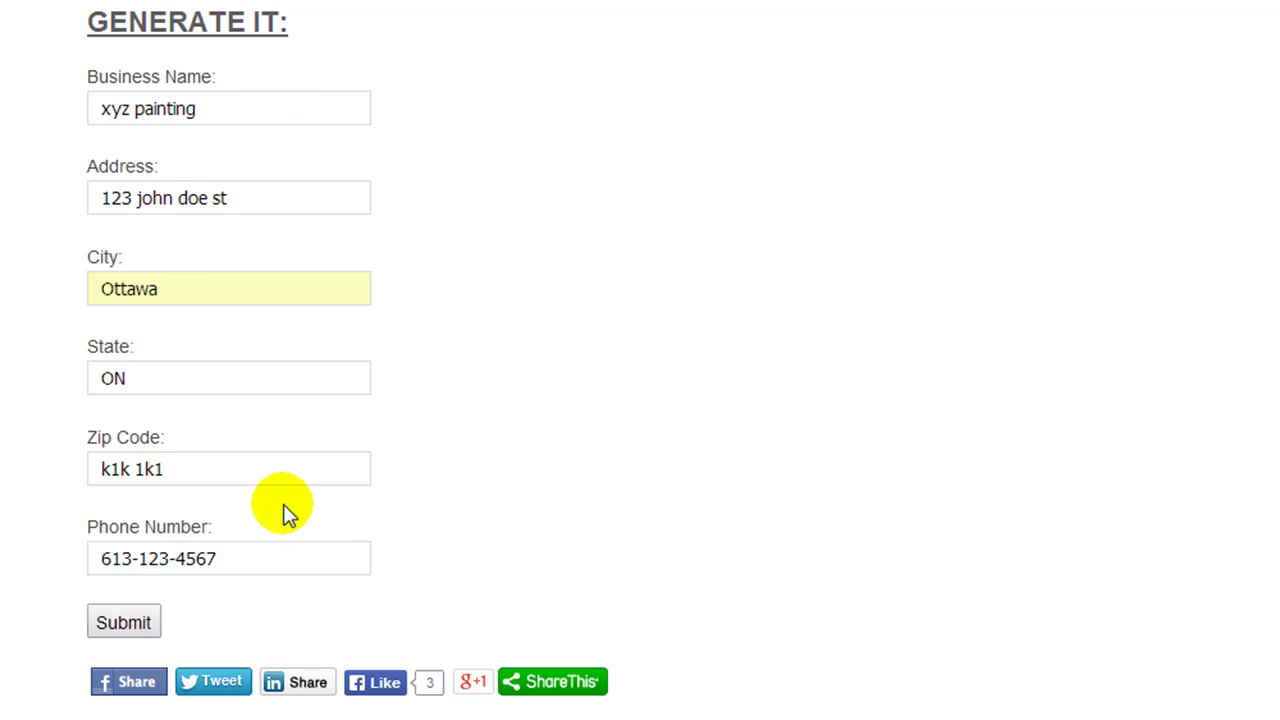
Enter ON as the State and submit the form to generate the Local Business markup.
double_click(99, 374)
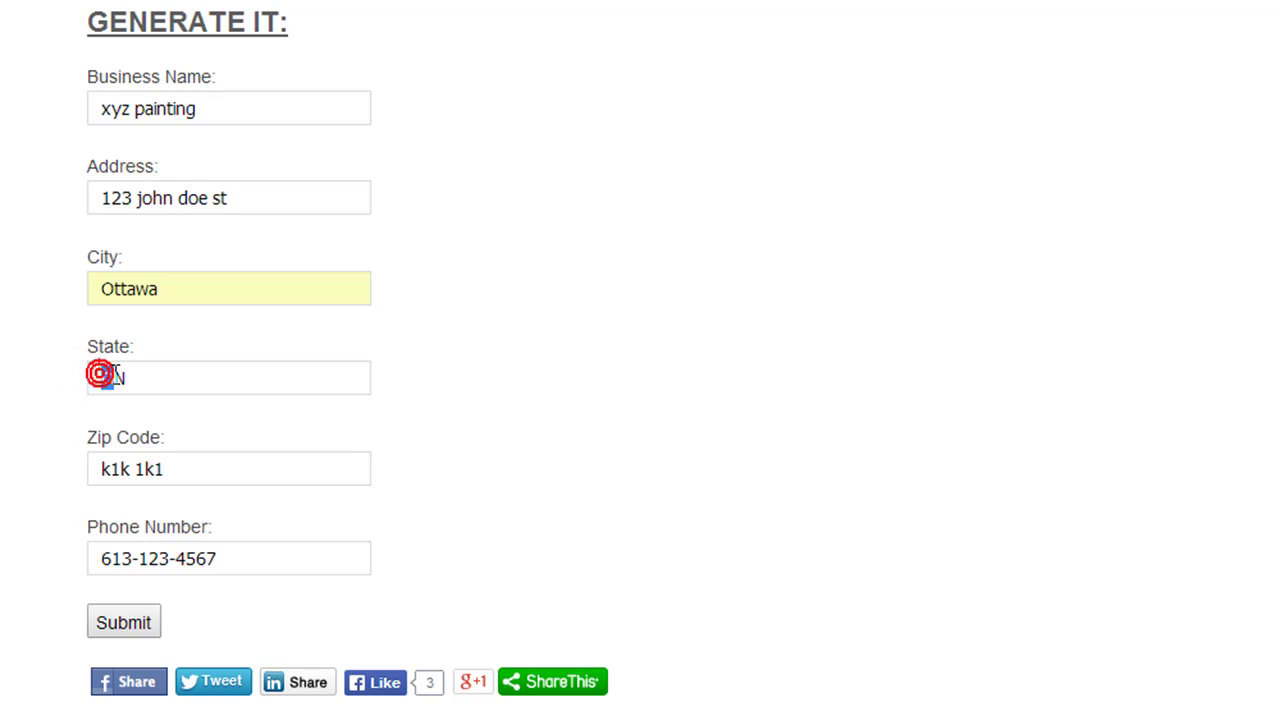
type("ON")
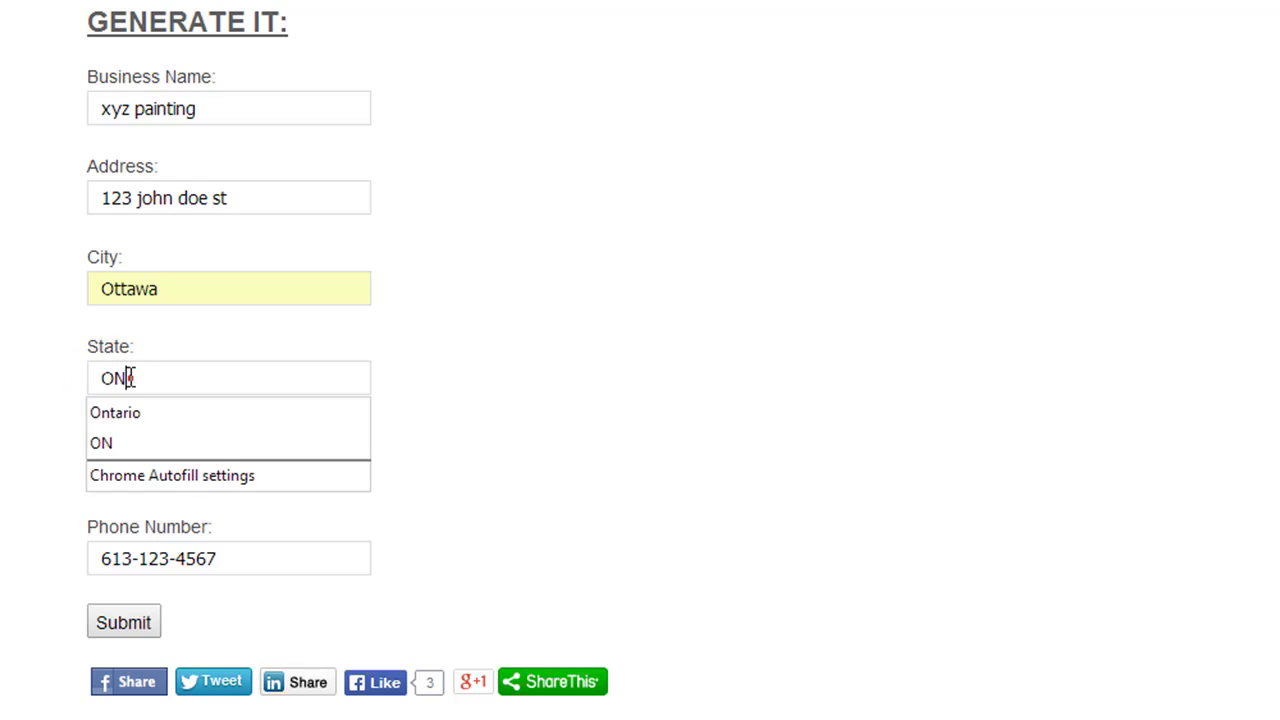
left_click(420, 383)
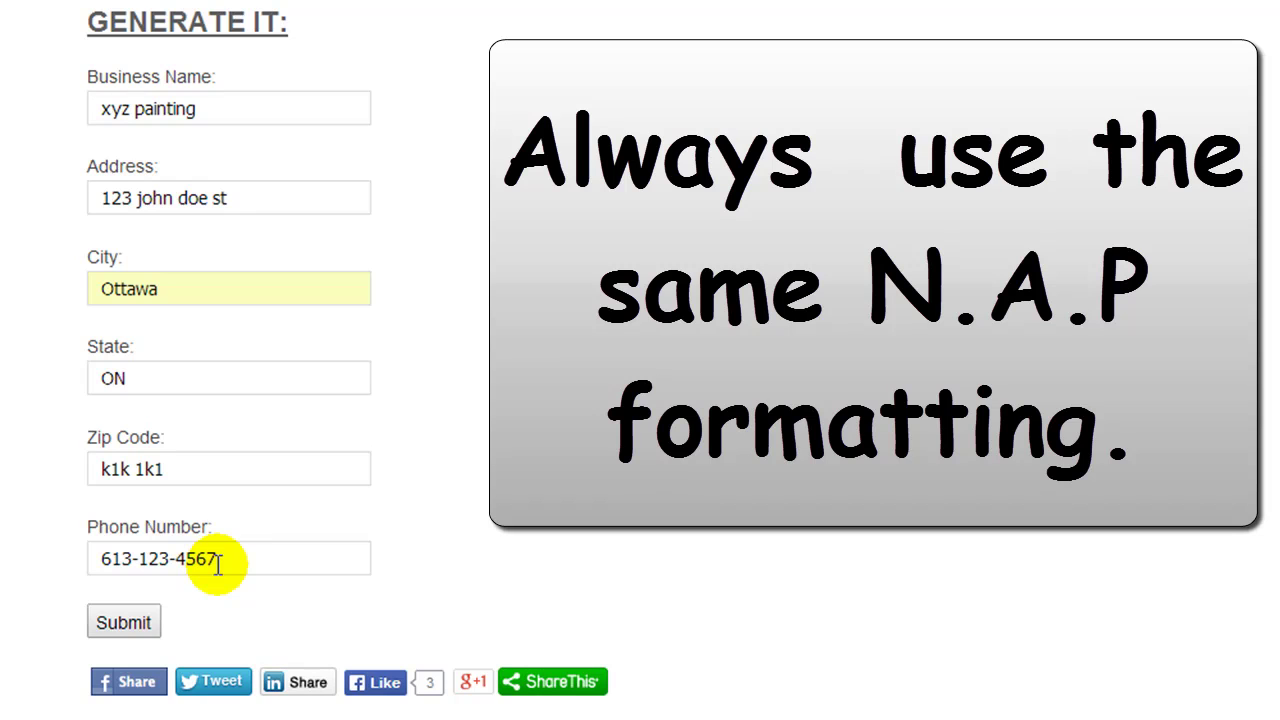
left_click(120, 625)
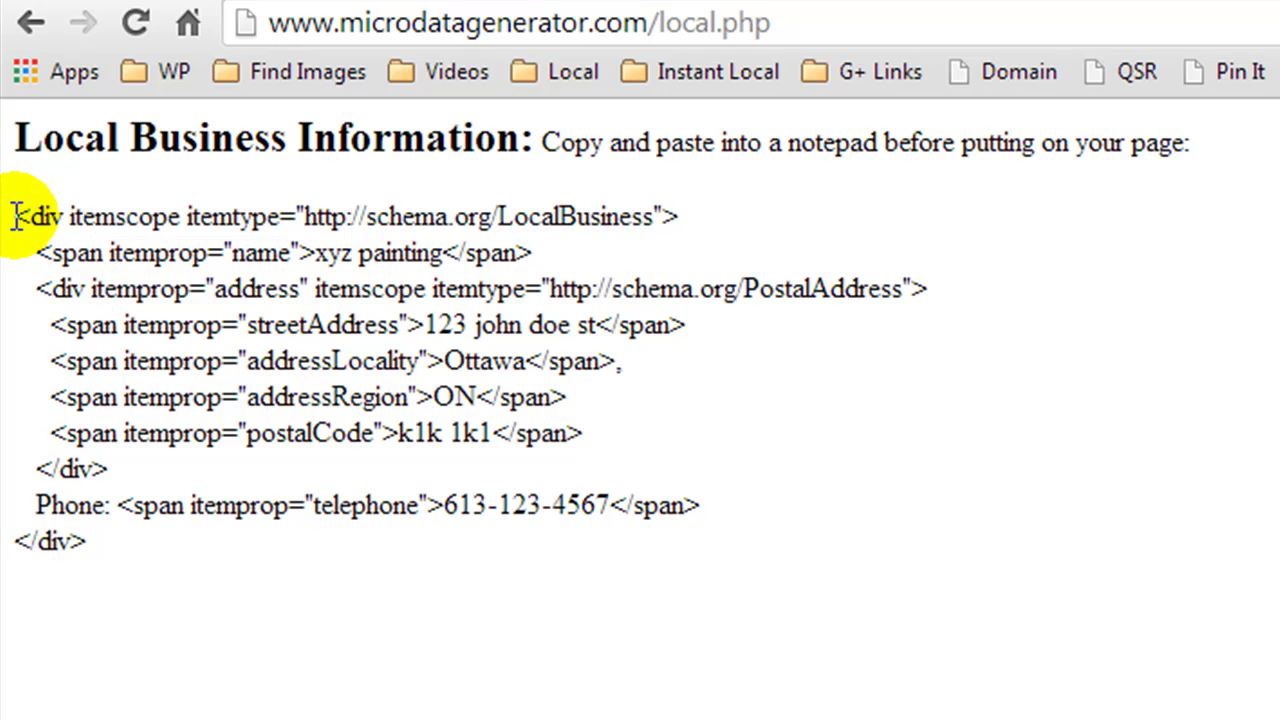
Copy the complete generated LocalBusiness markup, from its opening div to its closing div.
left_click_drag(13, 216, 687, 210)
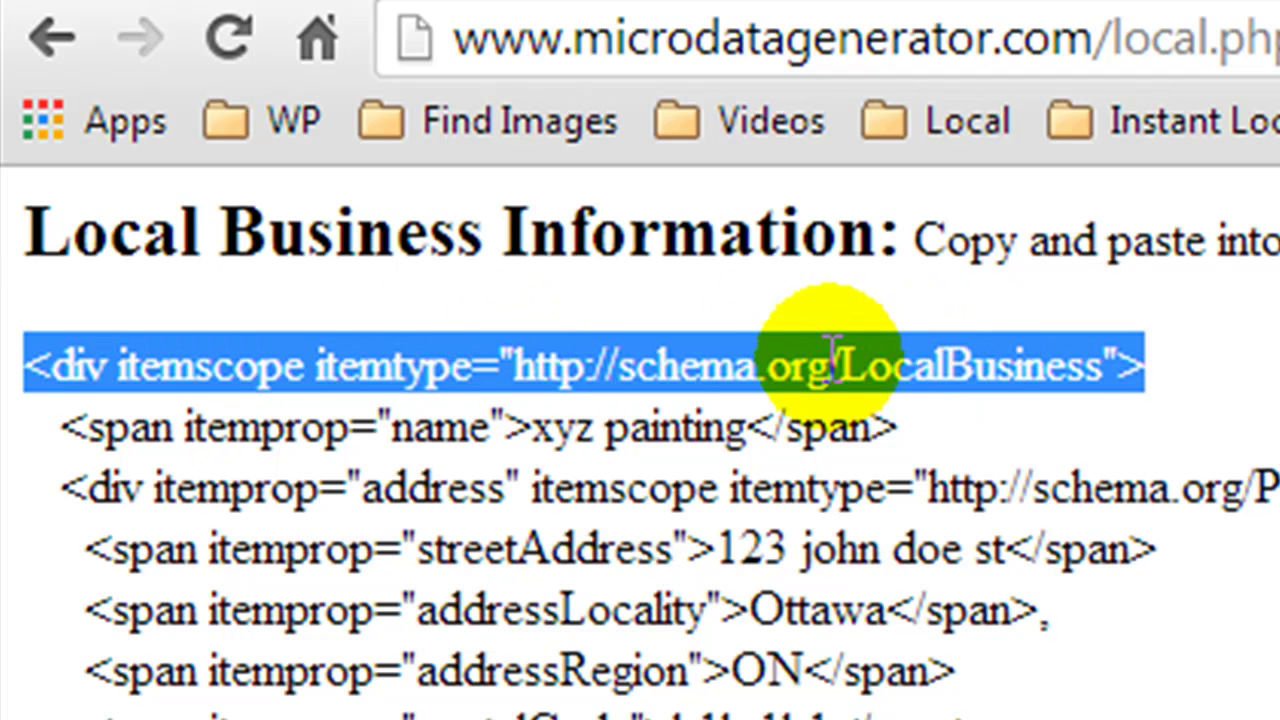
left_click(1090, 358)
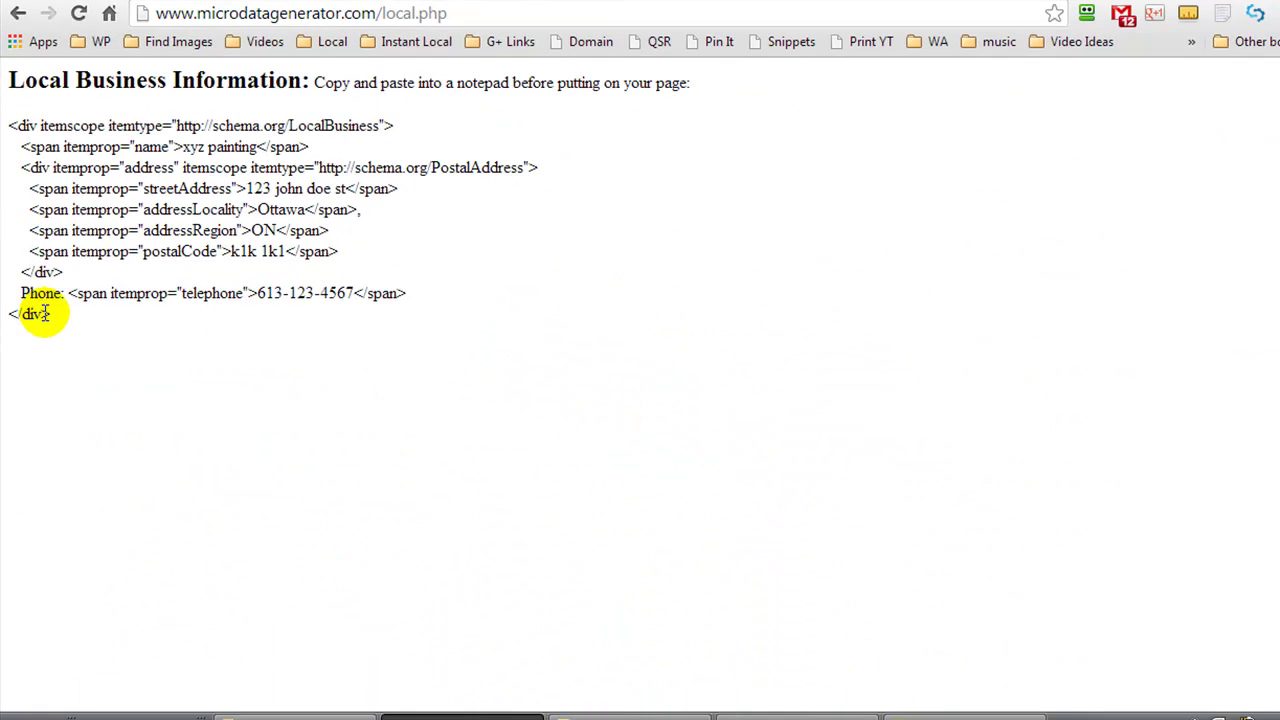
left_click_drag(48, 316, 12, 126)
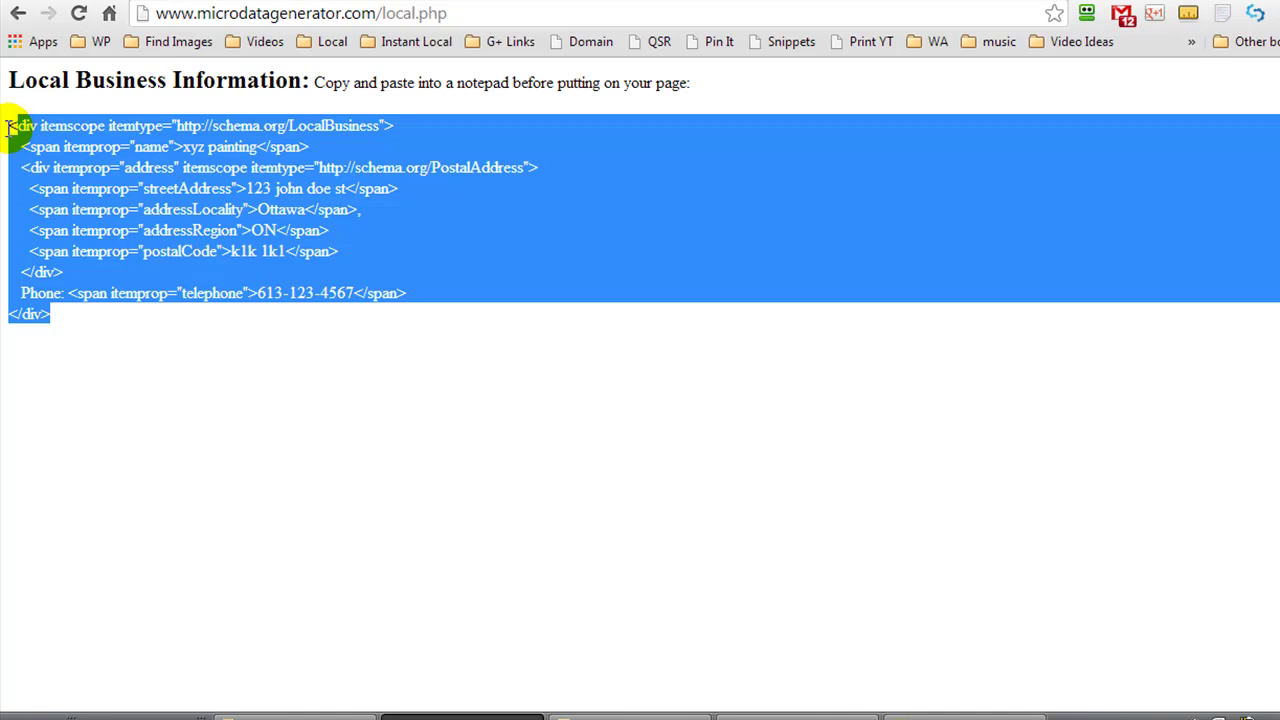
right_click(45, 219)
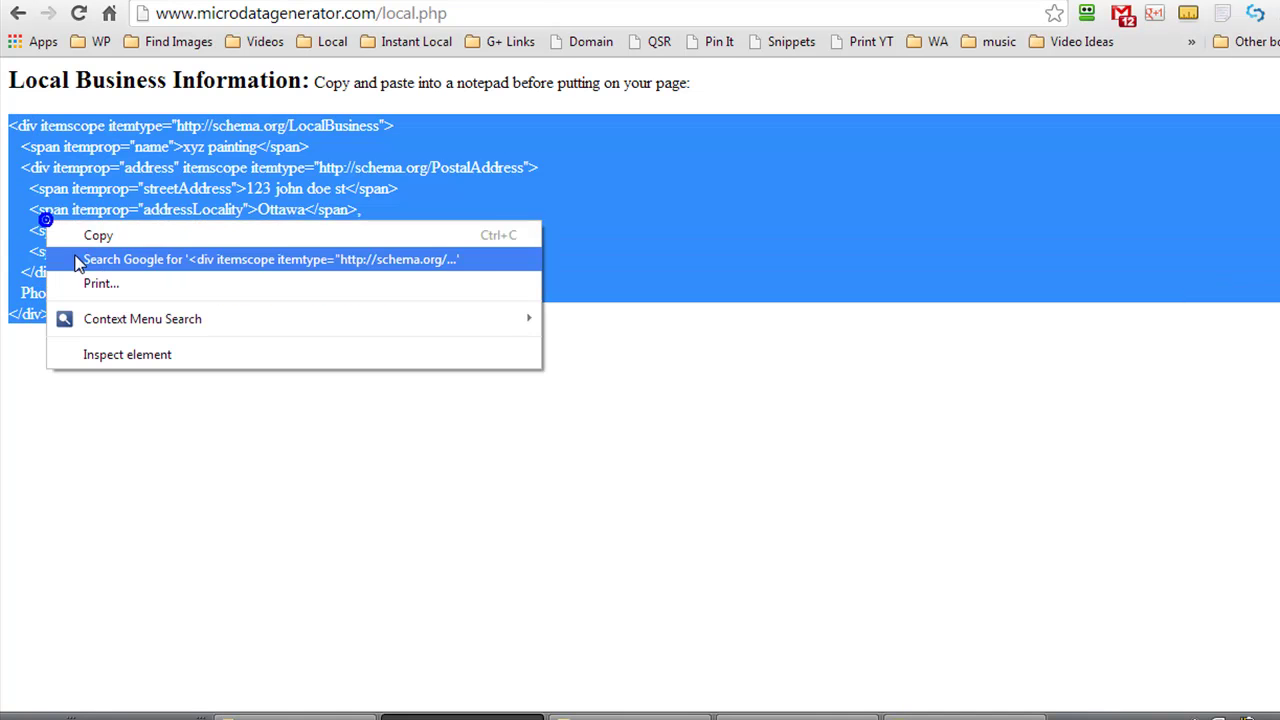
left_click(78, 233)
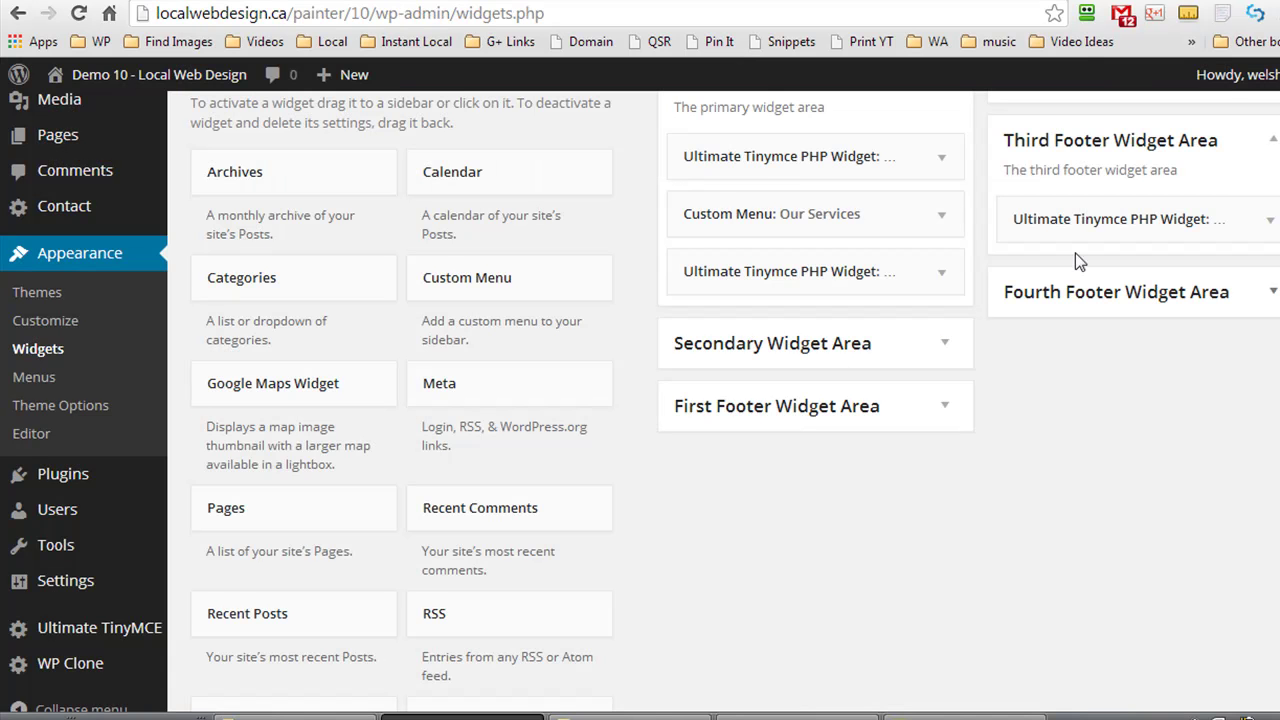
Replace the Contact Us widget's content in the Third Footer Widget Area with the copied schema markup and save it.
left_click(1268, 220)
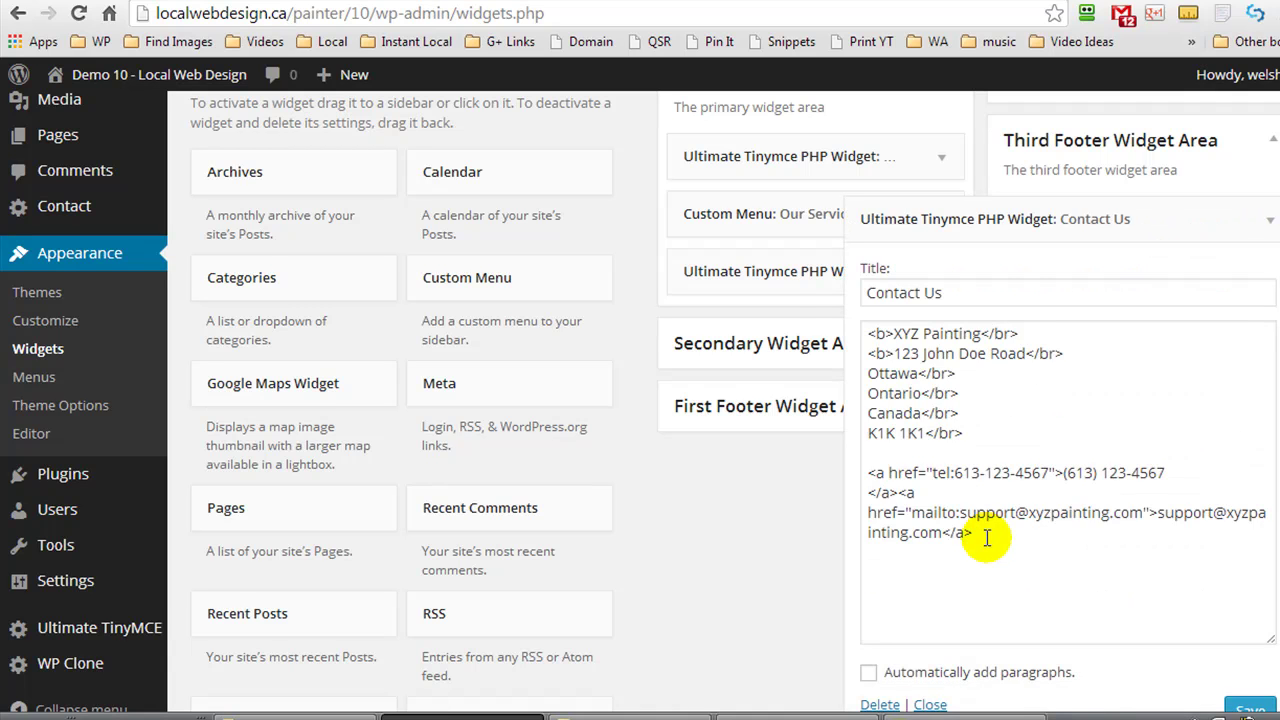
key("ctrl+a")
key("ctrl+v")
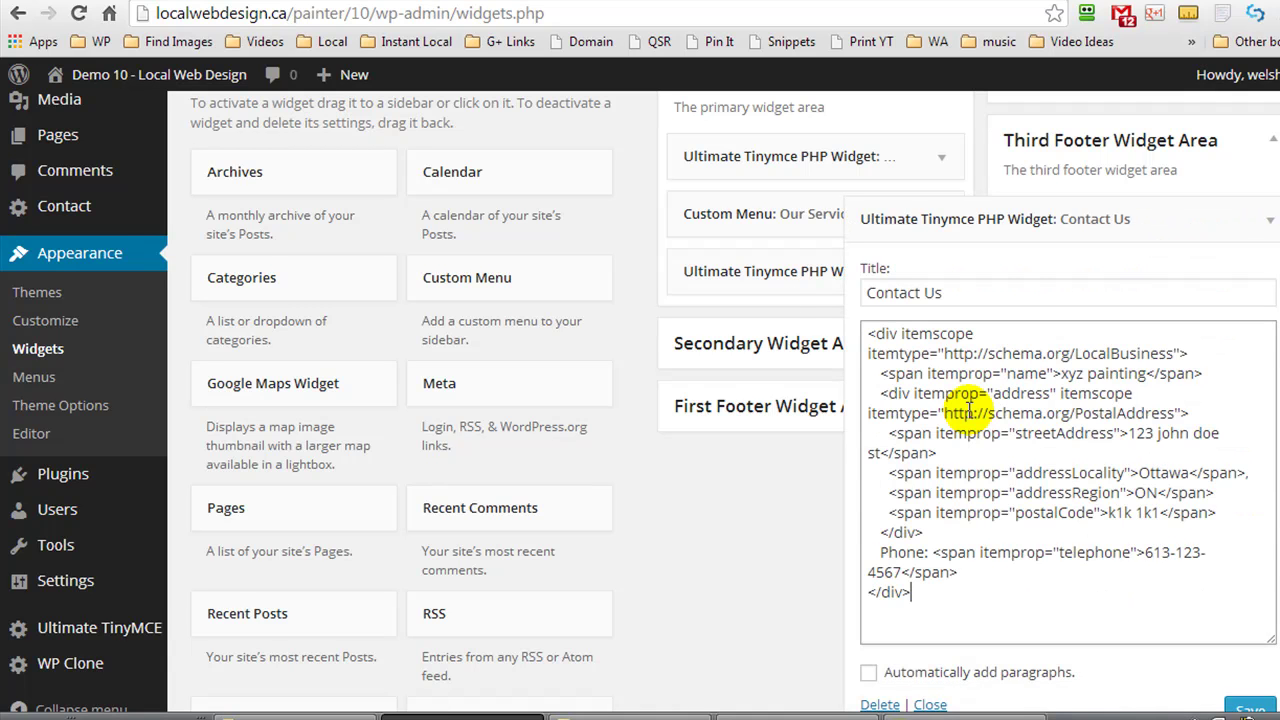
left_click(1250, 708)
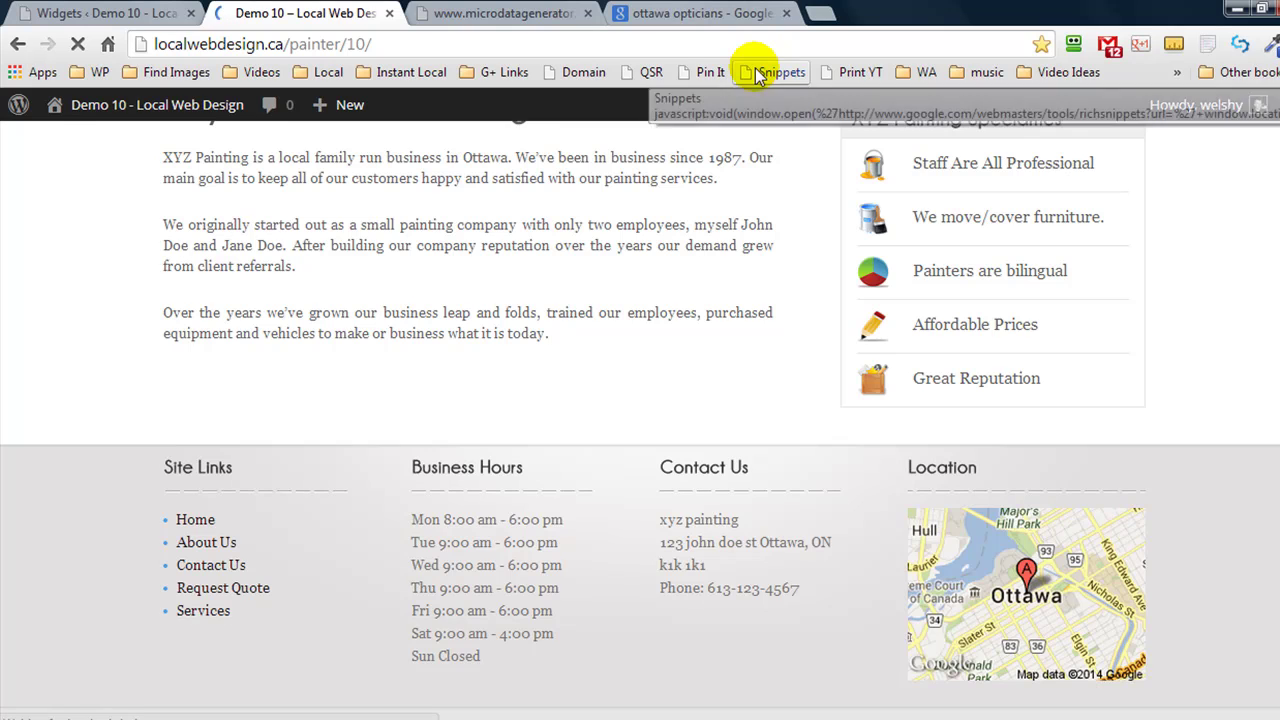
Run the Structured Data Testing Tool on the updated demo page and examine its extracted structured data.
left_click(757, 76)
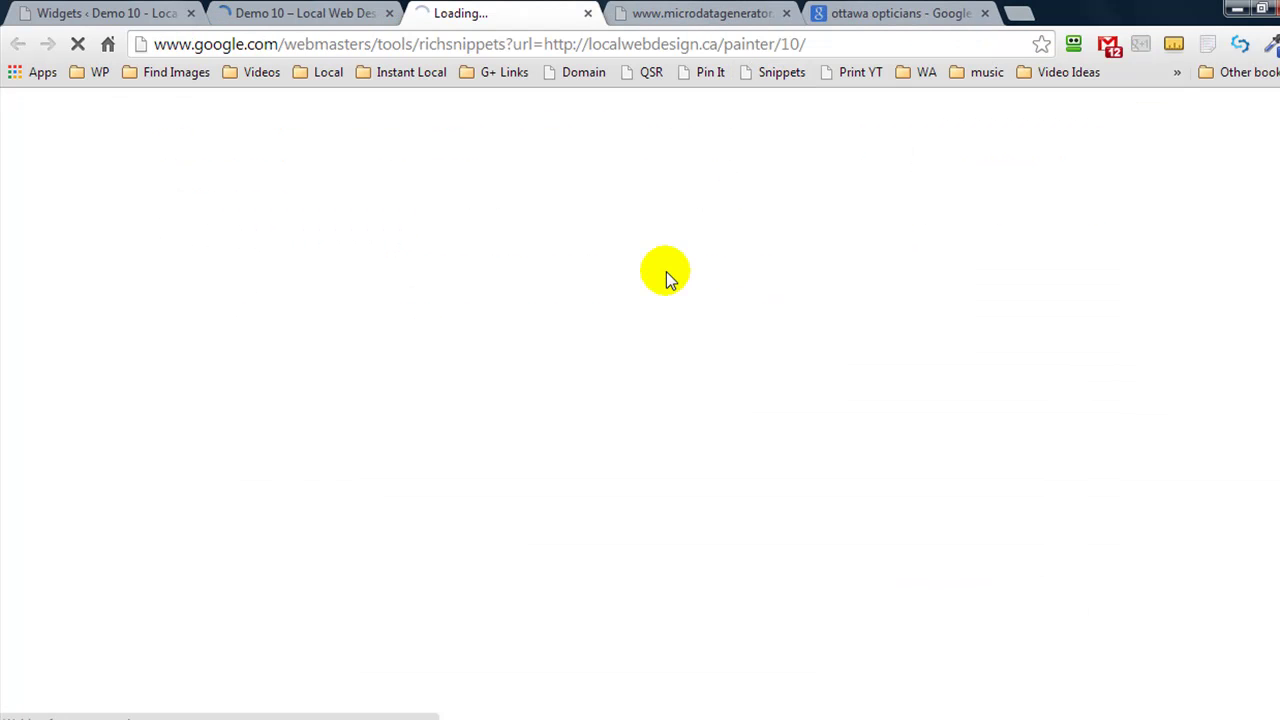
scroll(666, 271, "down", 5)
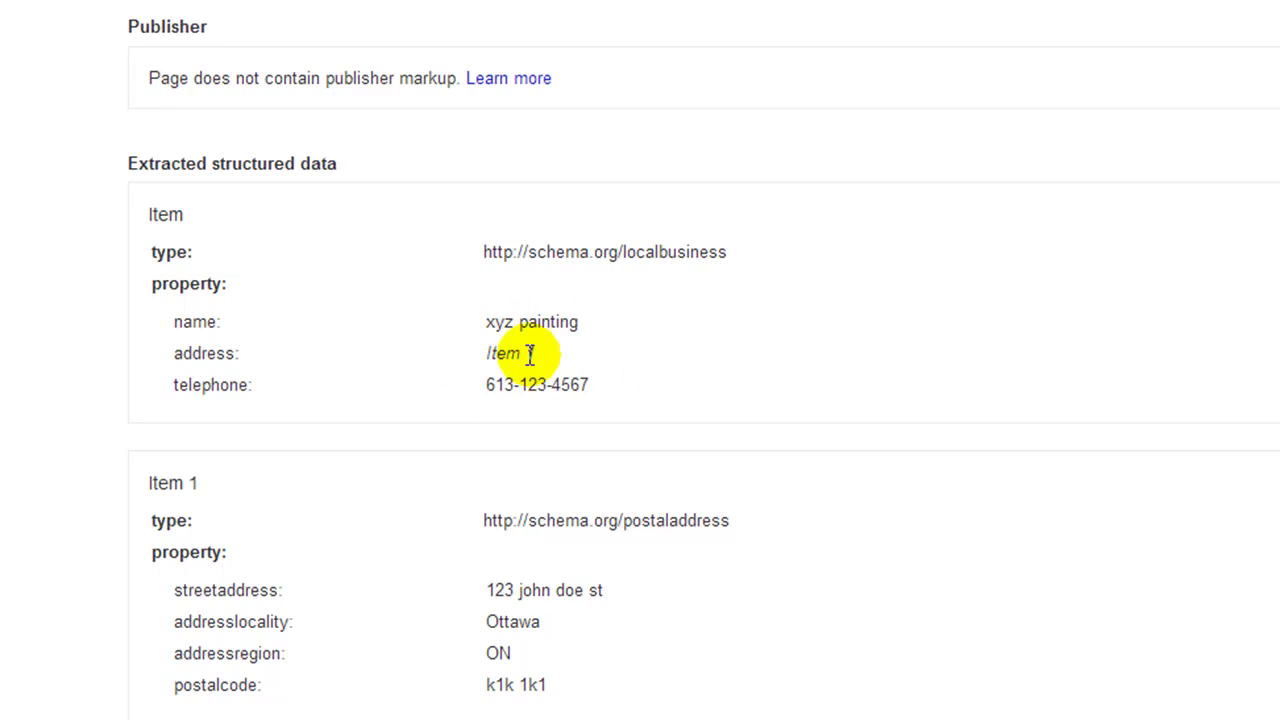
scroll(200, 590, "down", 2)
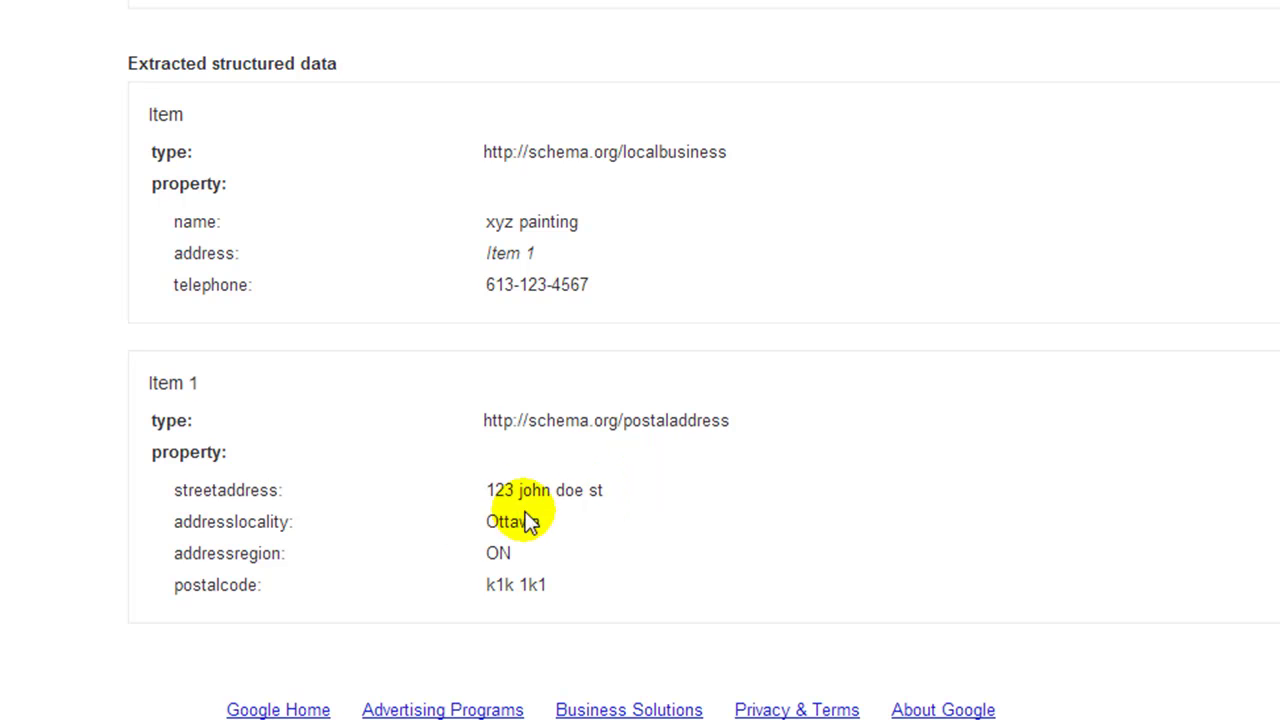
scroll(606, 573, "up", 8)
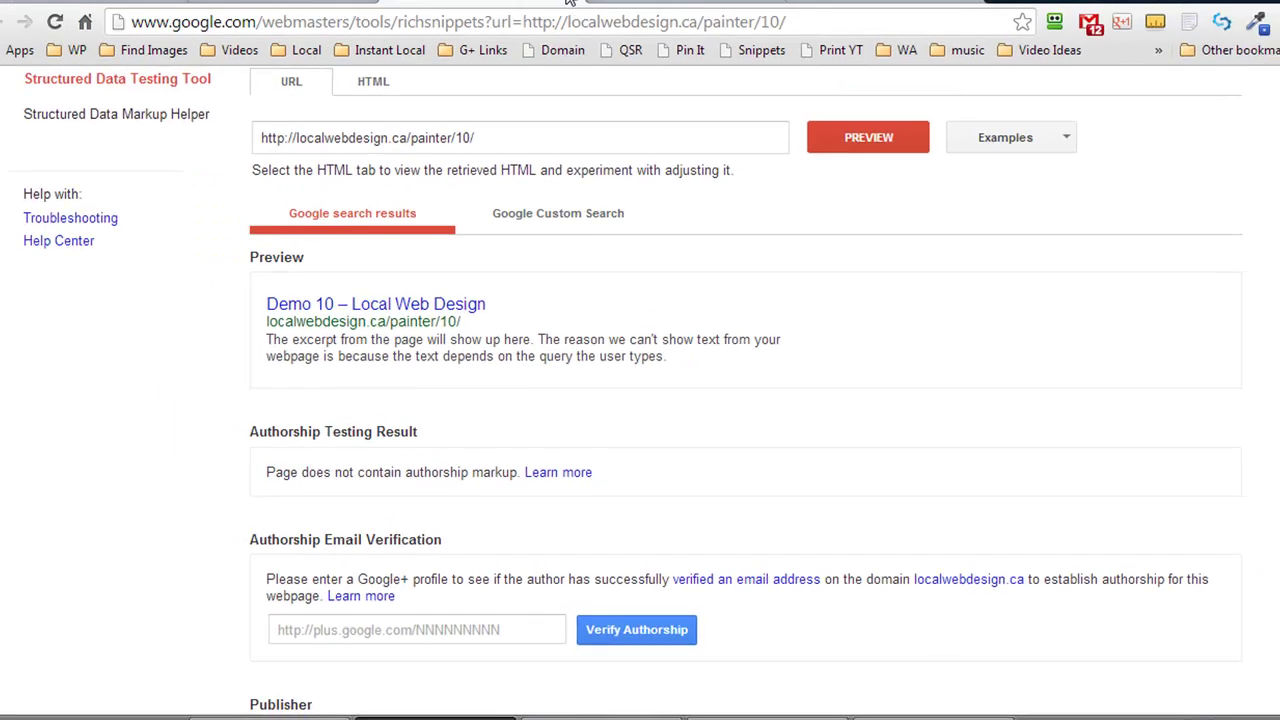
Open microDATAgenerator's Local Business Generators page and review the business segments it lists.
left_click(296, 12)
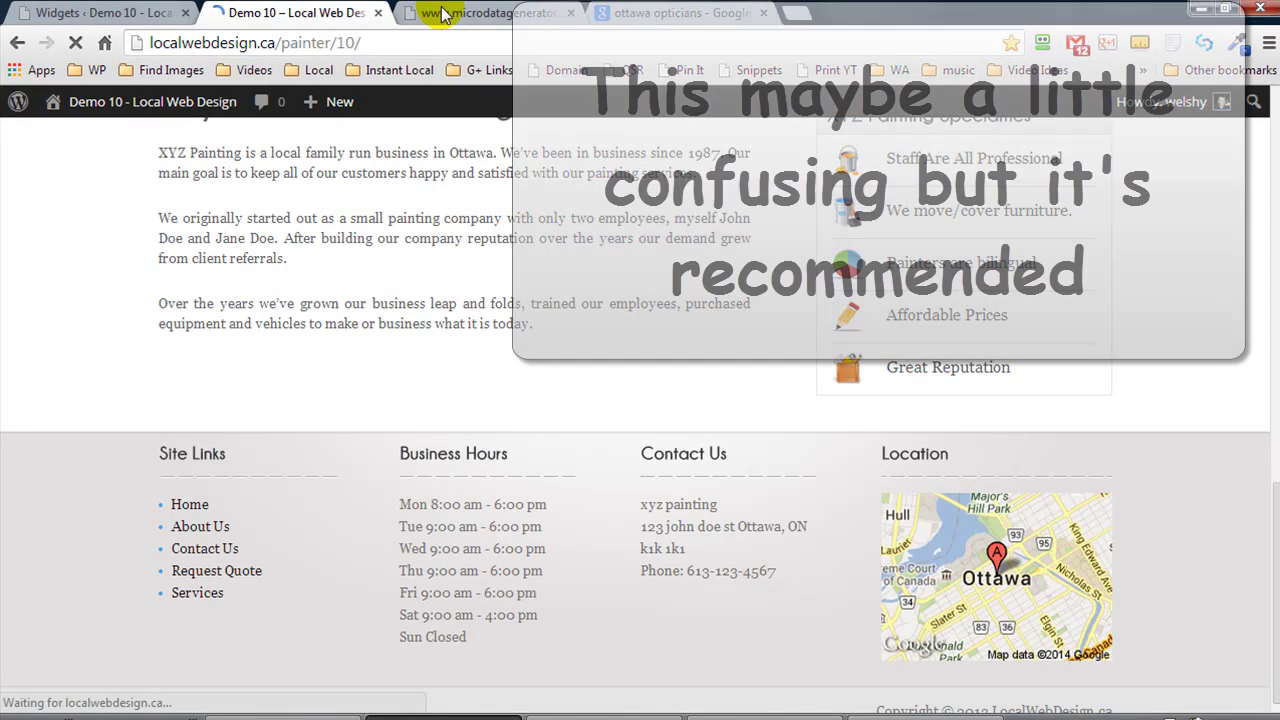
left_click(441, 14)
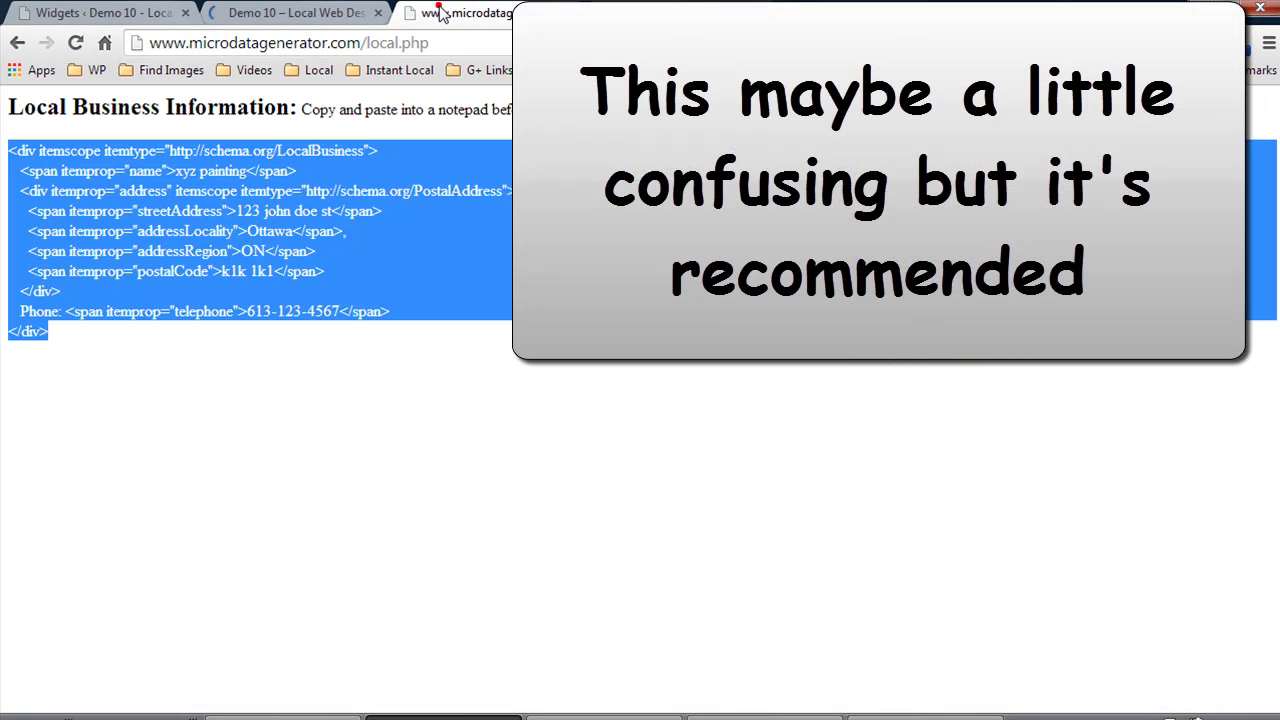
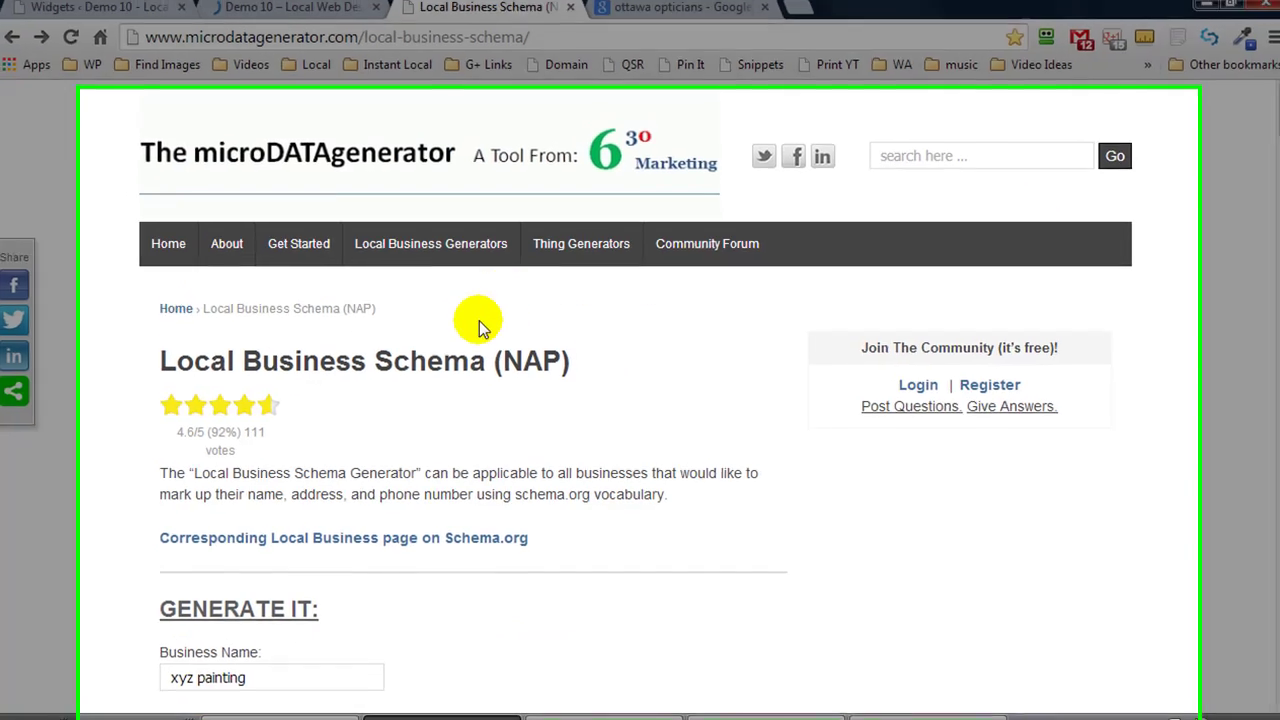
left_click(428, 176)
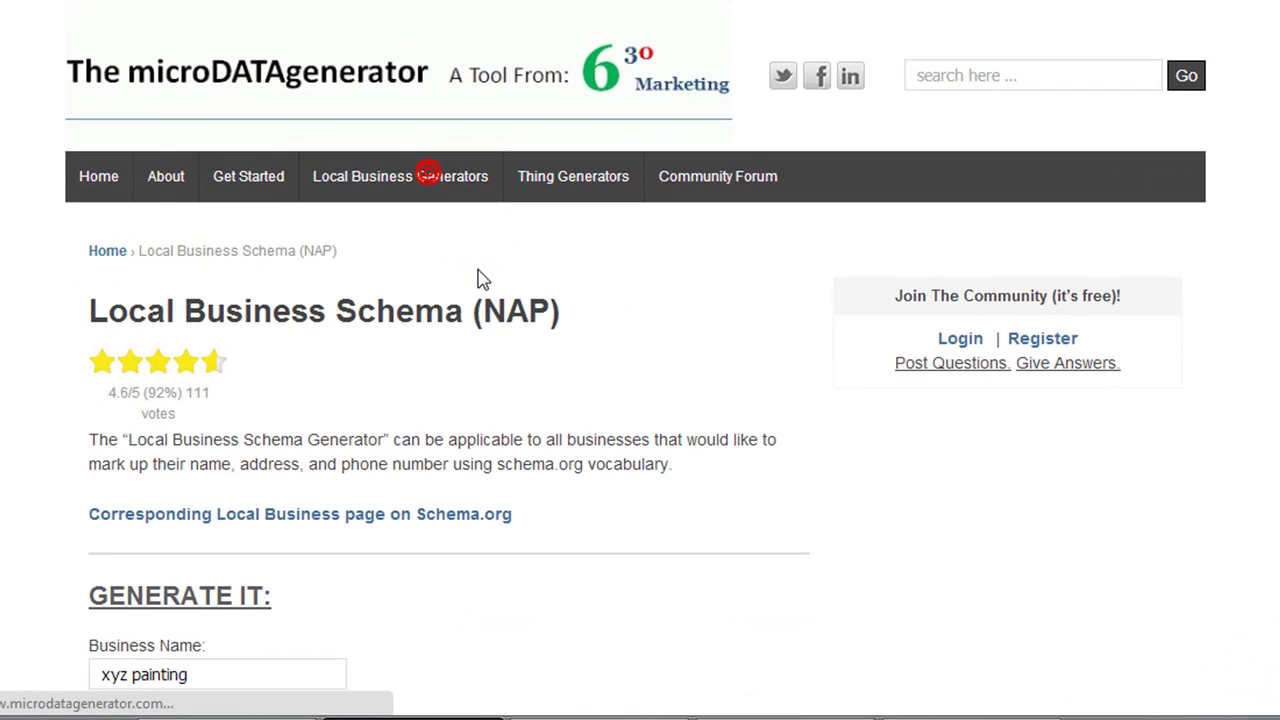
scroll(477, 270, "down", 5)
scroll(477, 270, "down", 1)
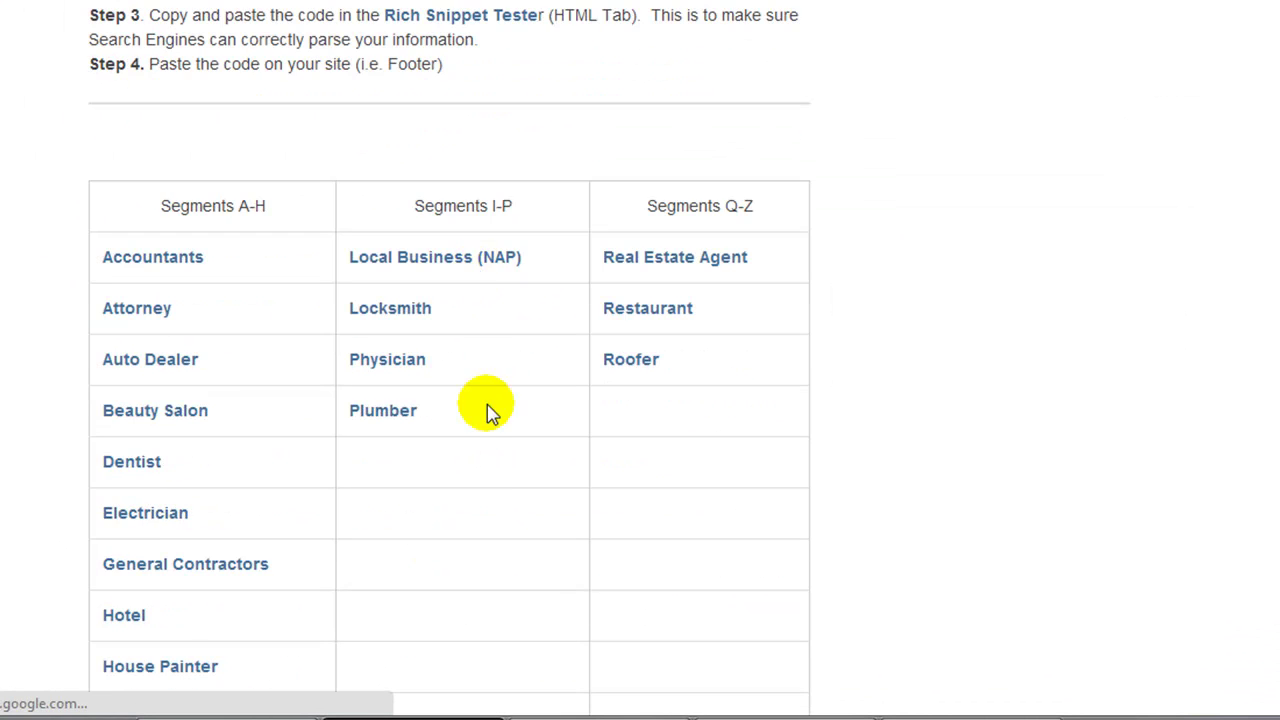
scroll(483, 478, "down", 2)
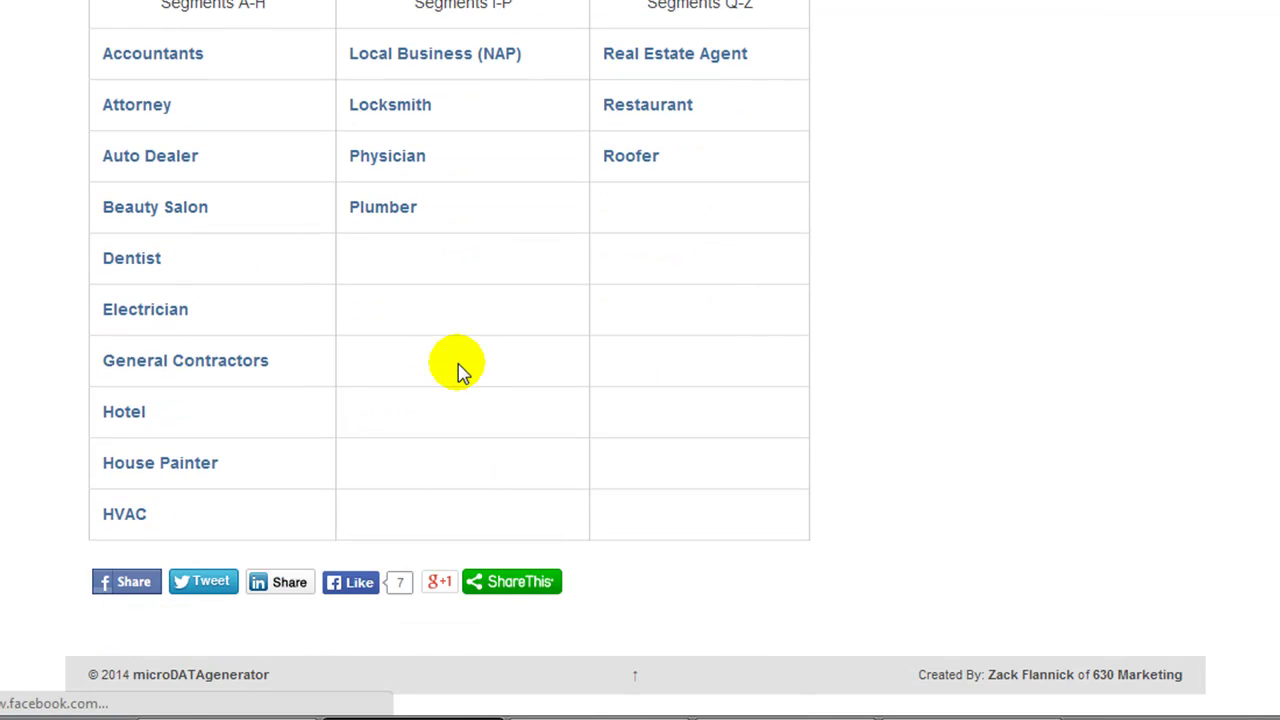
Open the Dentist schema generator and look over its form fields, including the Map URL.
left_click(134, 264)
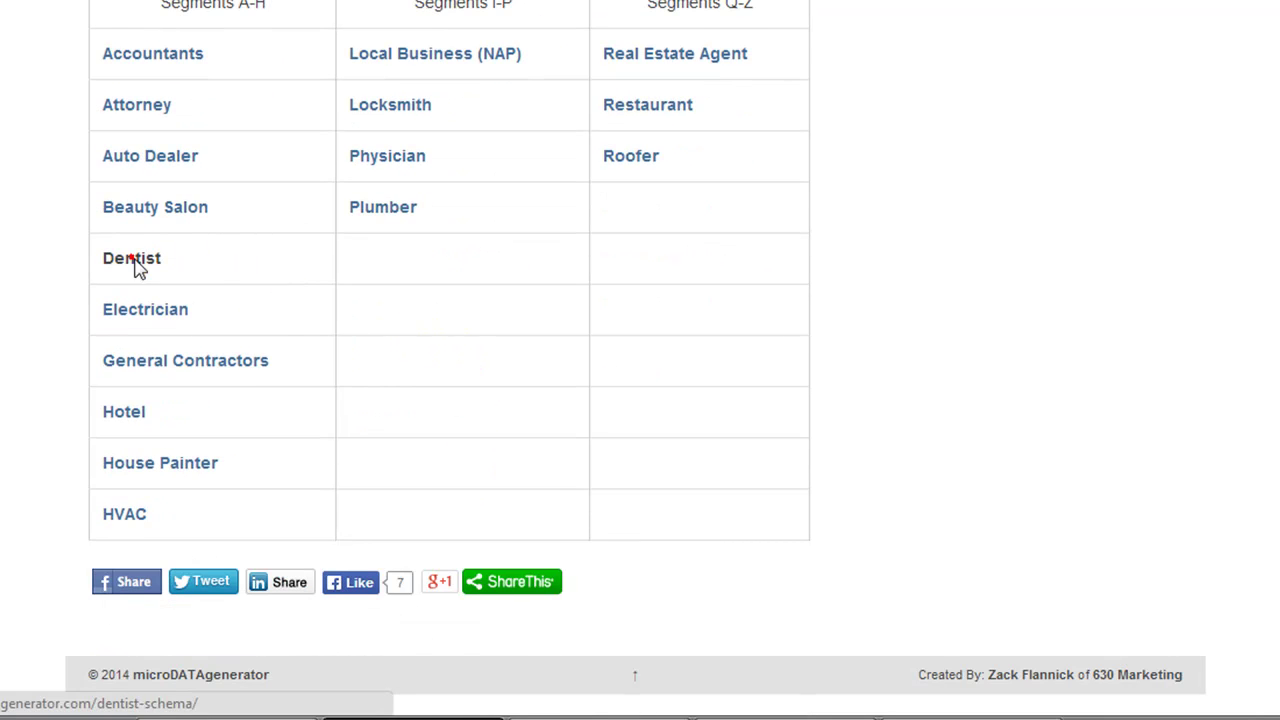
scroll(495, 340, "down", 4)
scroll(503, 343, "down", 1)
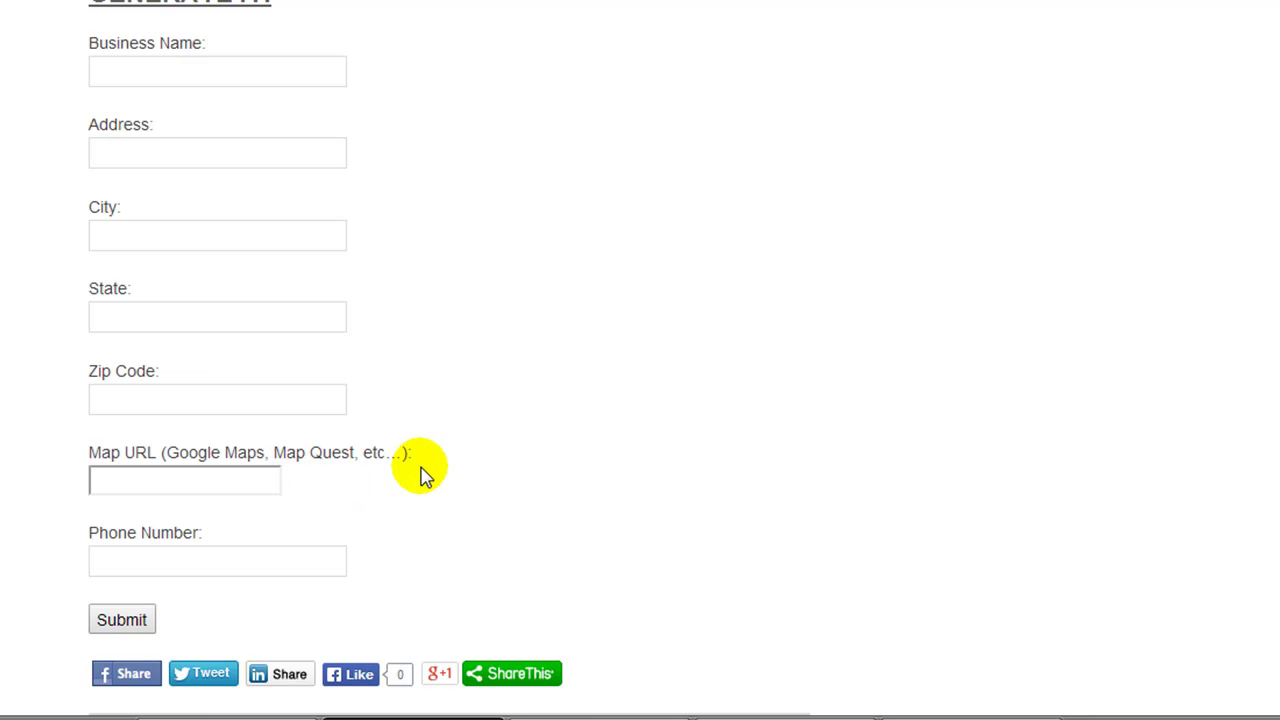
scroll(428, 478, "up", 1)
scroll(428, 478, "up", 1)
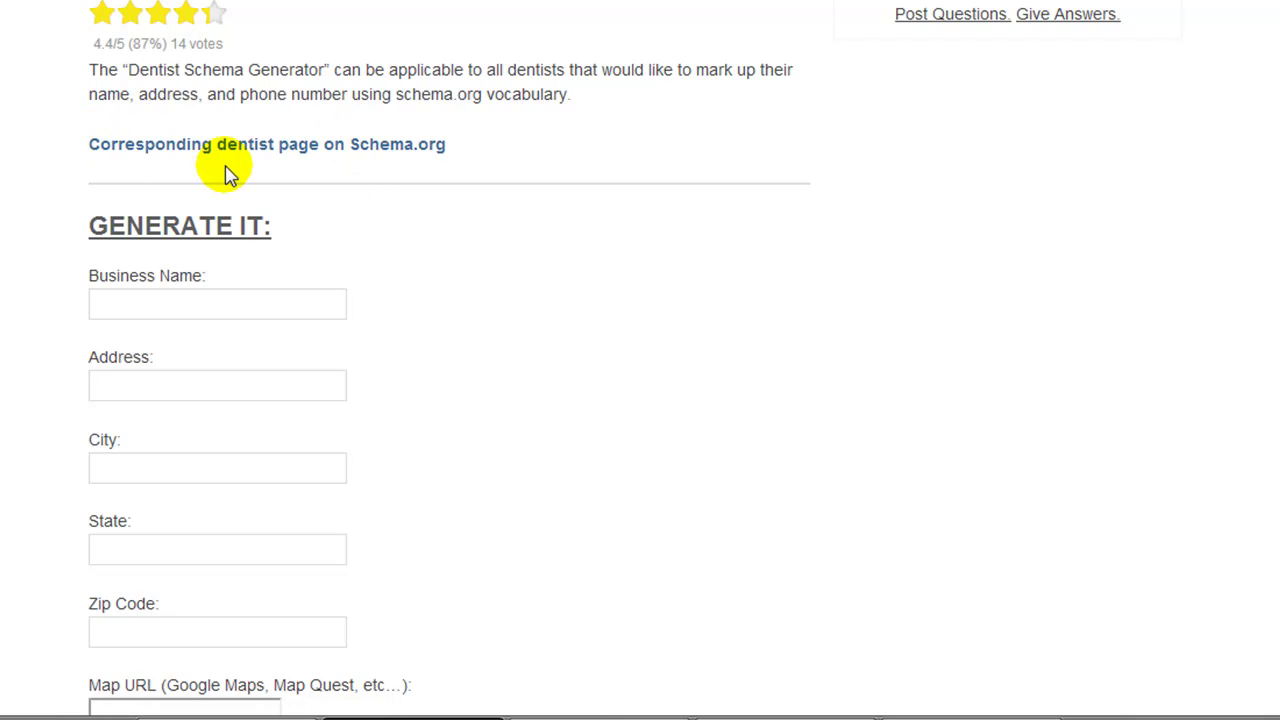
Open the corresponding dentist page on schema.org and review its property tables through the LocalBusiness properties.
left_click(353, 144)
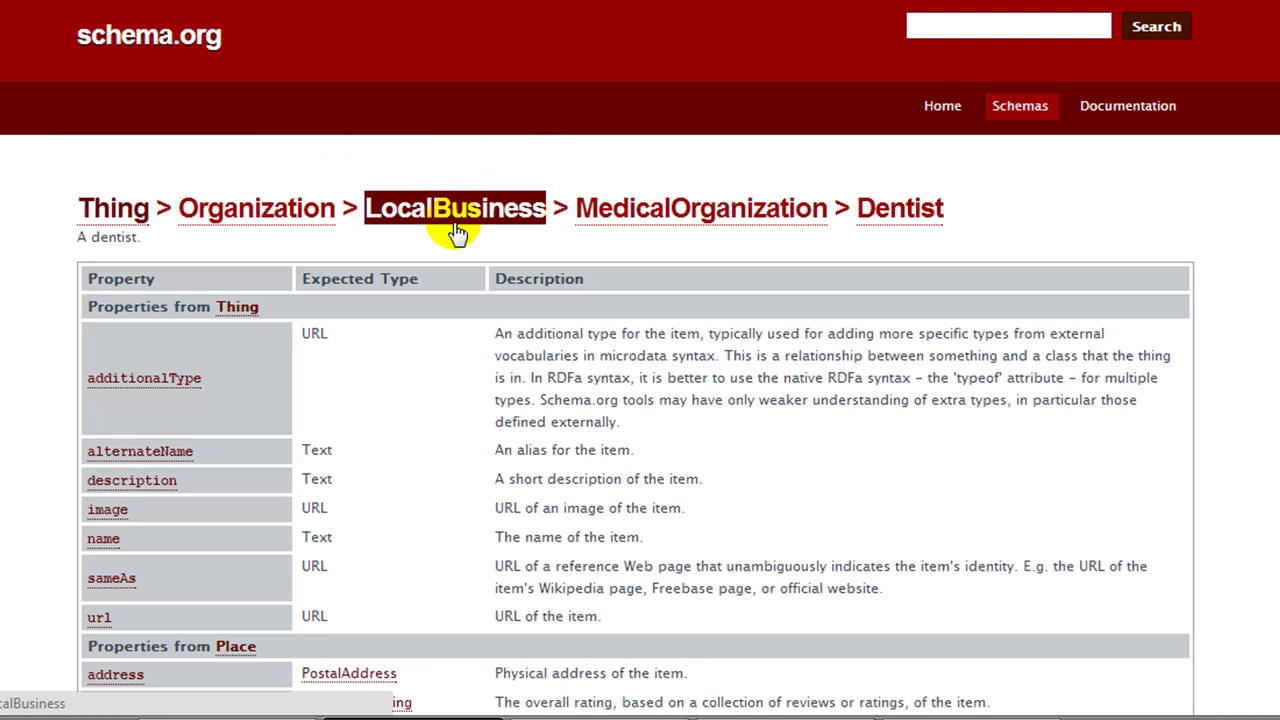
scroll(370, 330, "down", 3)
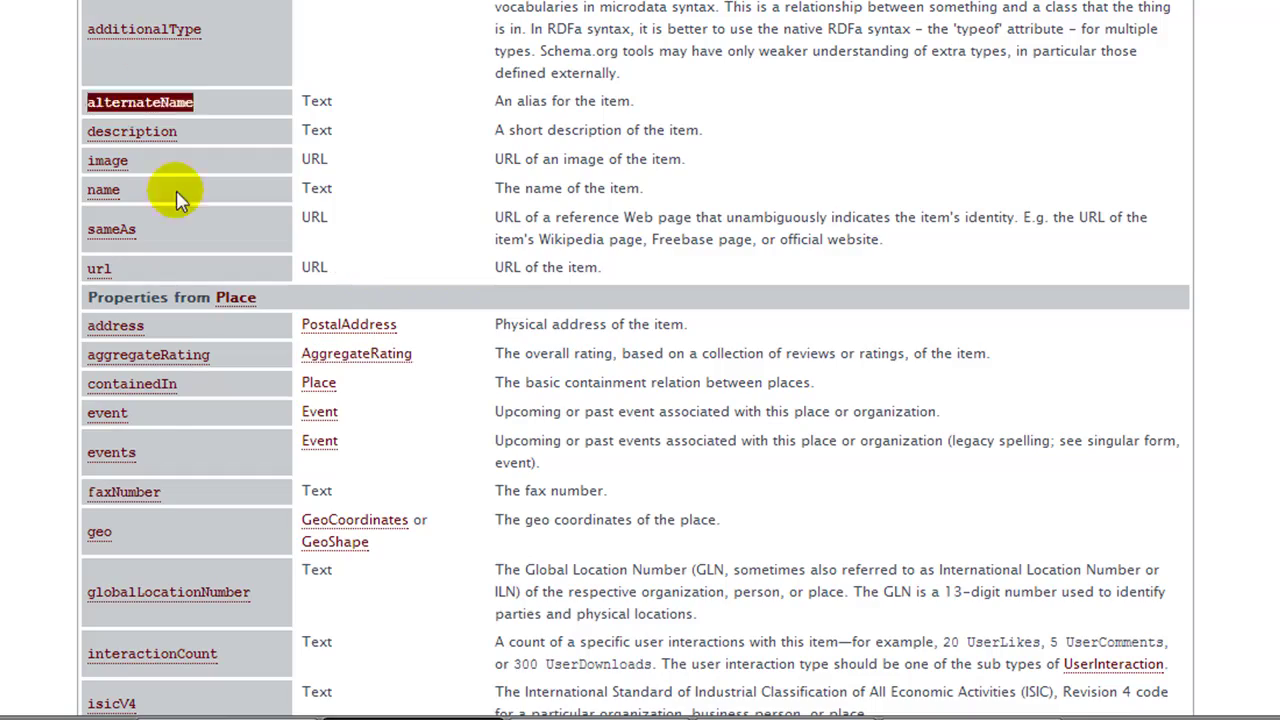
scroll(465, 320, "down", 4)
scroll(462, 322, "down", 10)
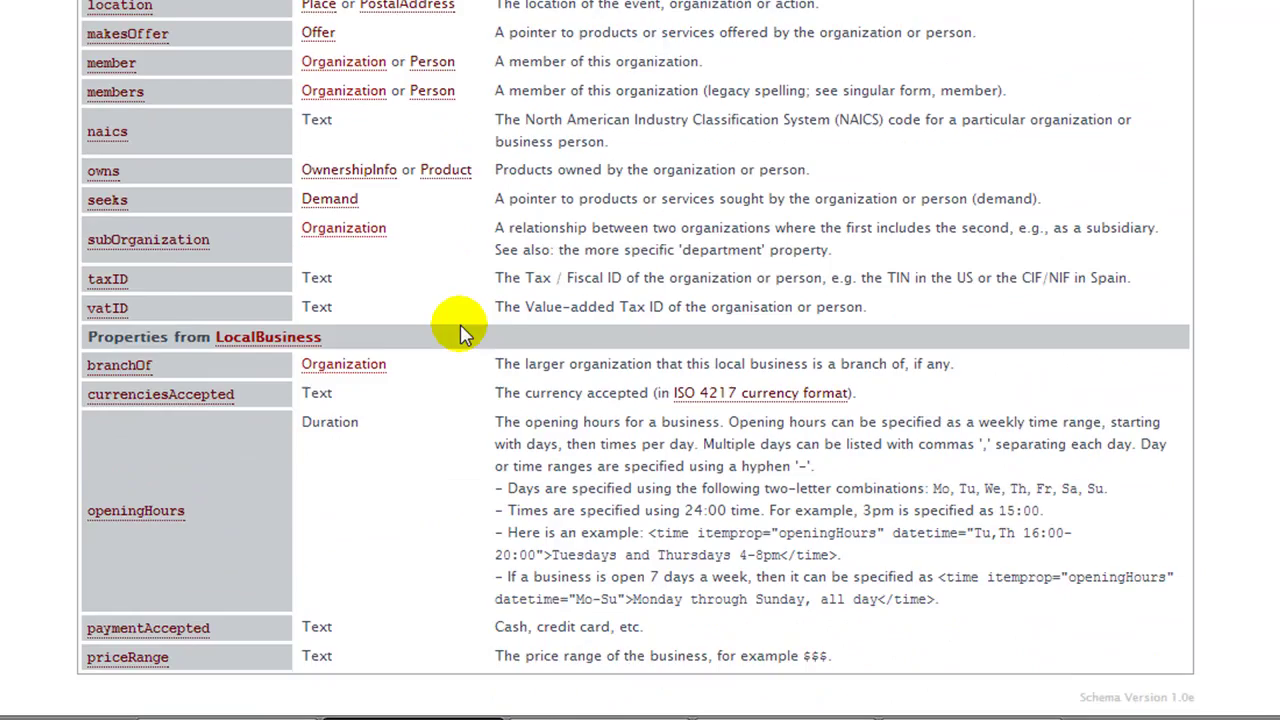
scroll(457, 340, "up", 15)
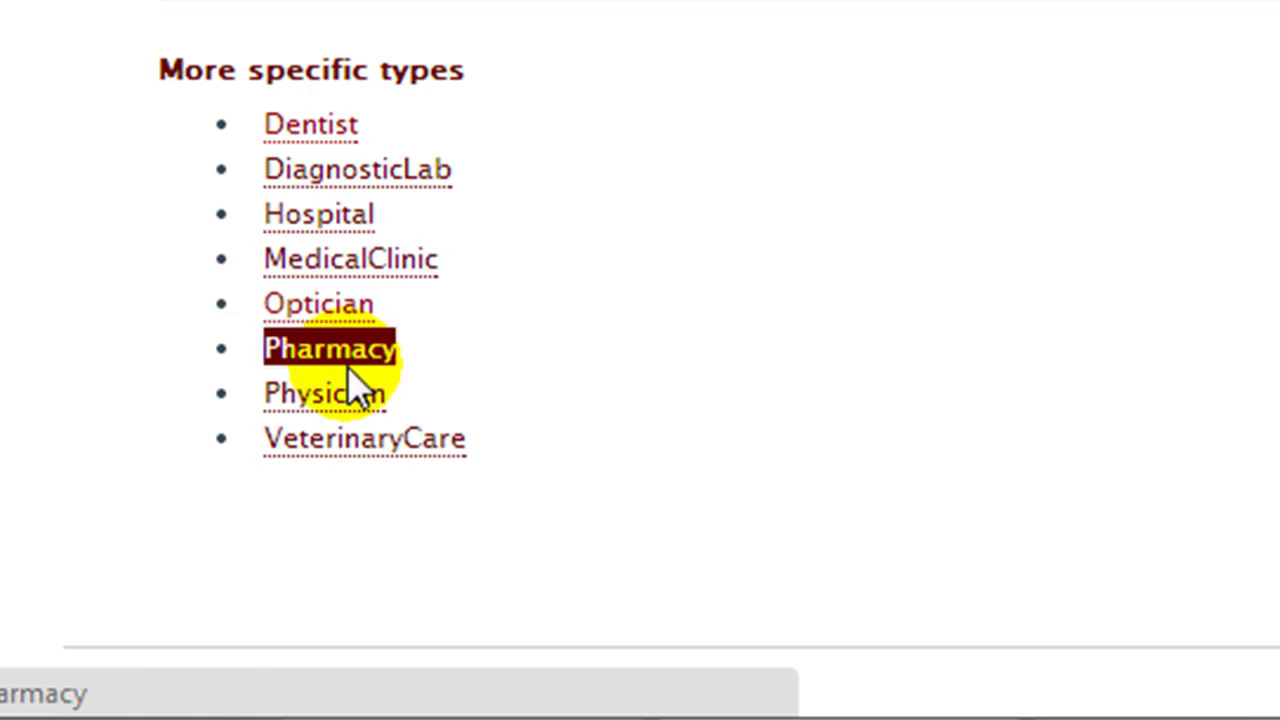
Open the Optician type from the more specific medical types and select its full schema.org page address.
left_click(315, 305)
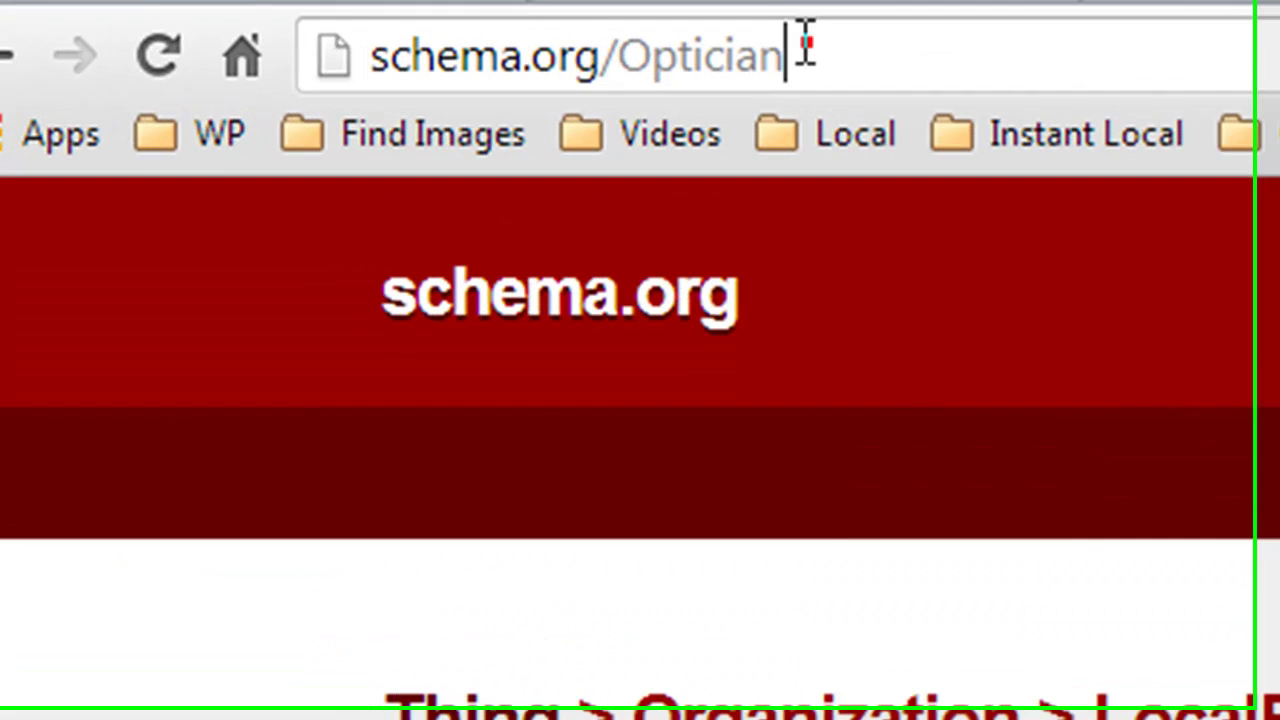
left_click_drag(297, 20, 142, 19)
left_click_drag(398, 58, 386, 60)
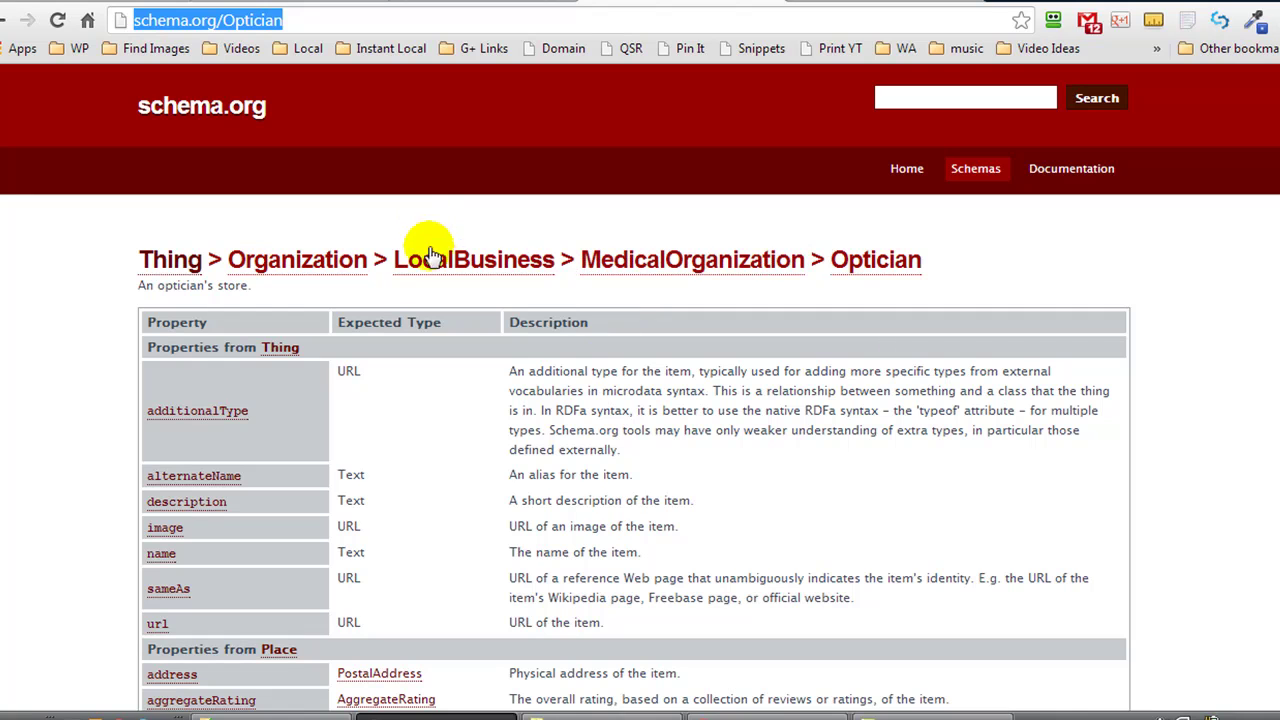
Open the parent LocalBusiness type on schema.org and find its list of more specific types.
left_click(431, 261)
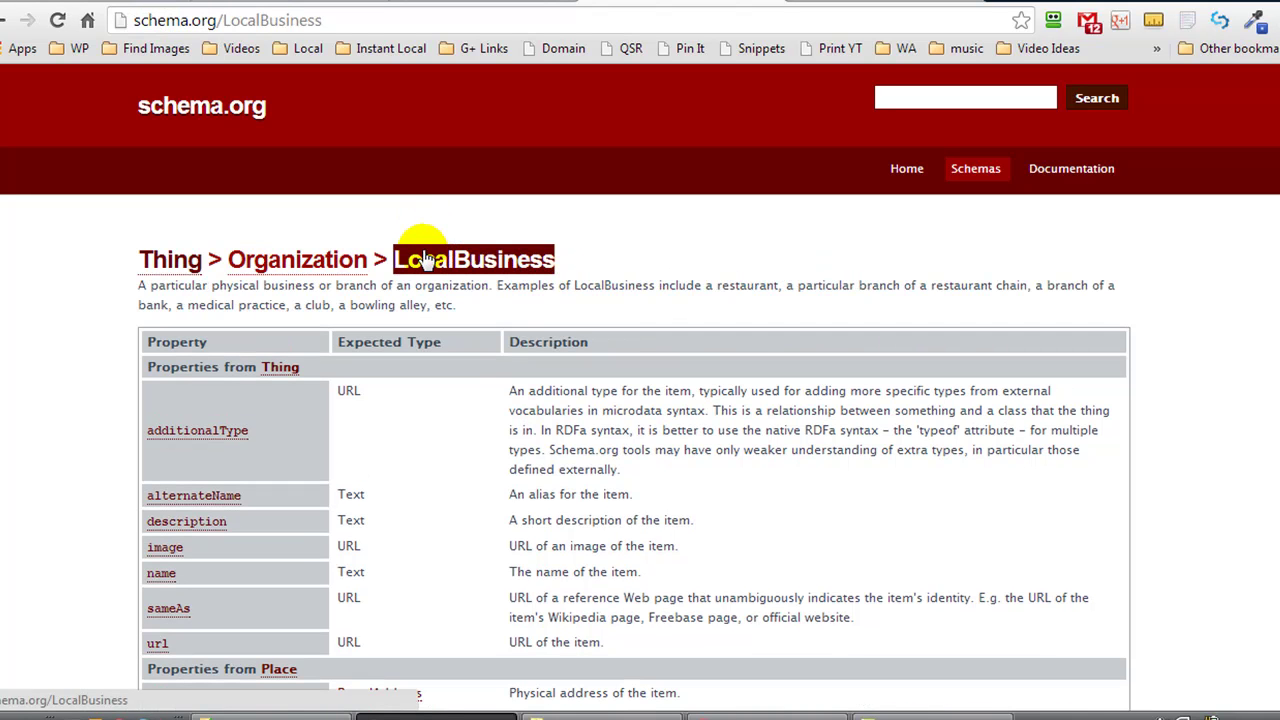
scroll(440, 280, "down", 20)
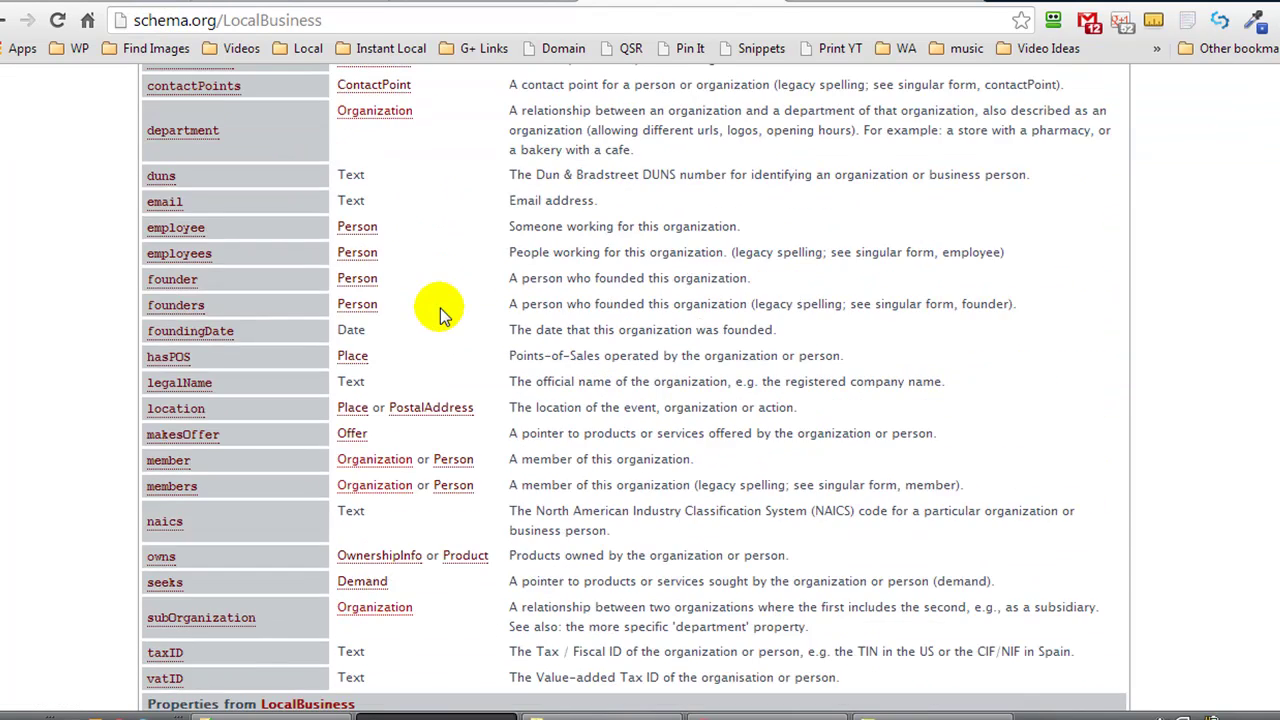
scroll(465, 343, "down", 7)
scroll(486, 297, "up", 6)
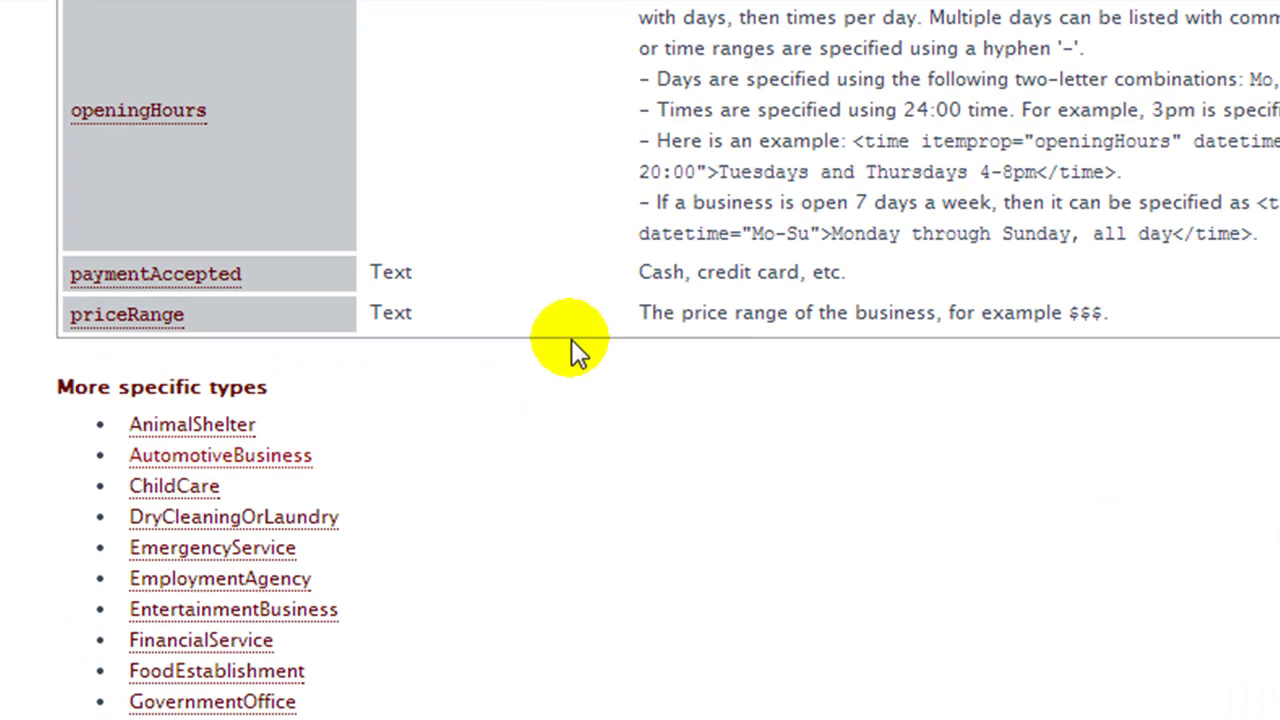
Open the AutomotiveBusiness type and review its properties and more specific types.
left_click(256, 456)
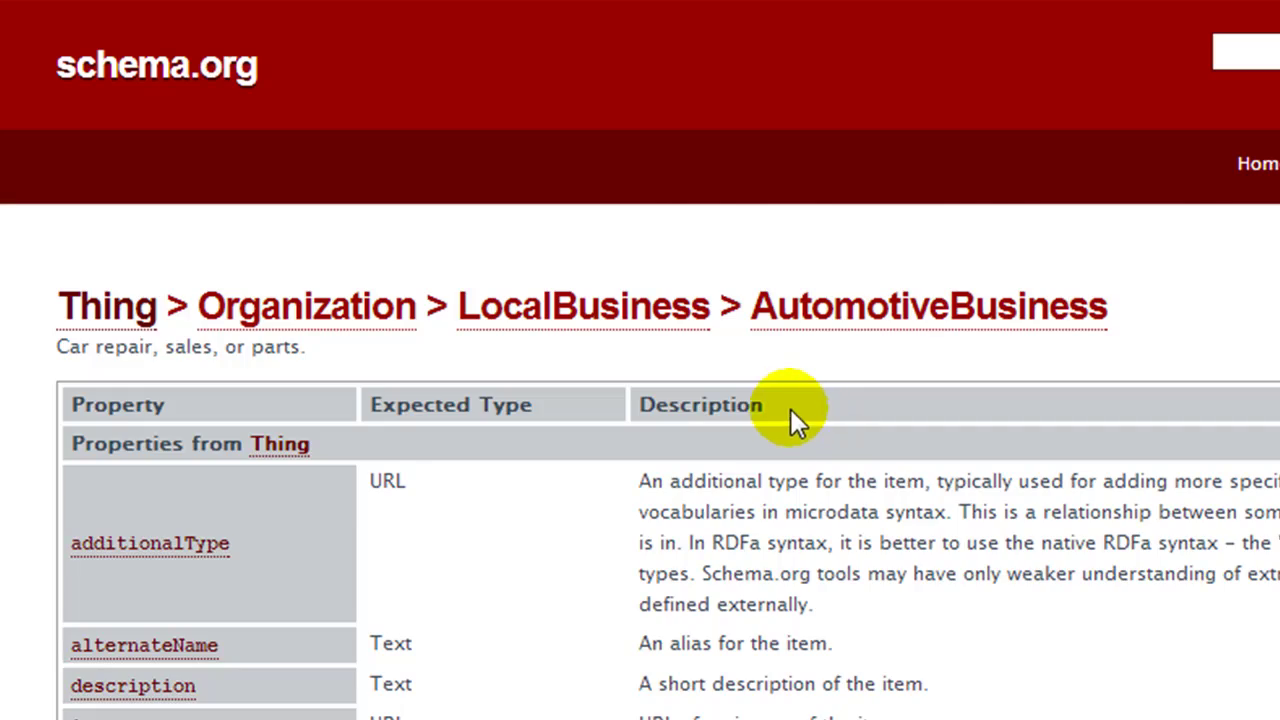
scroll(792, 410, "down", 5)
scroll(770, 387, "down", 15)
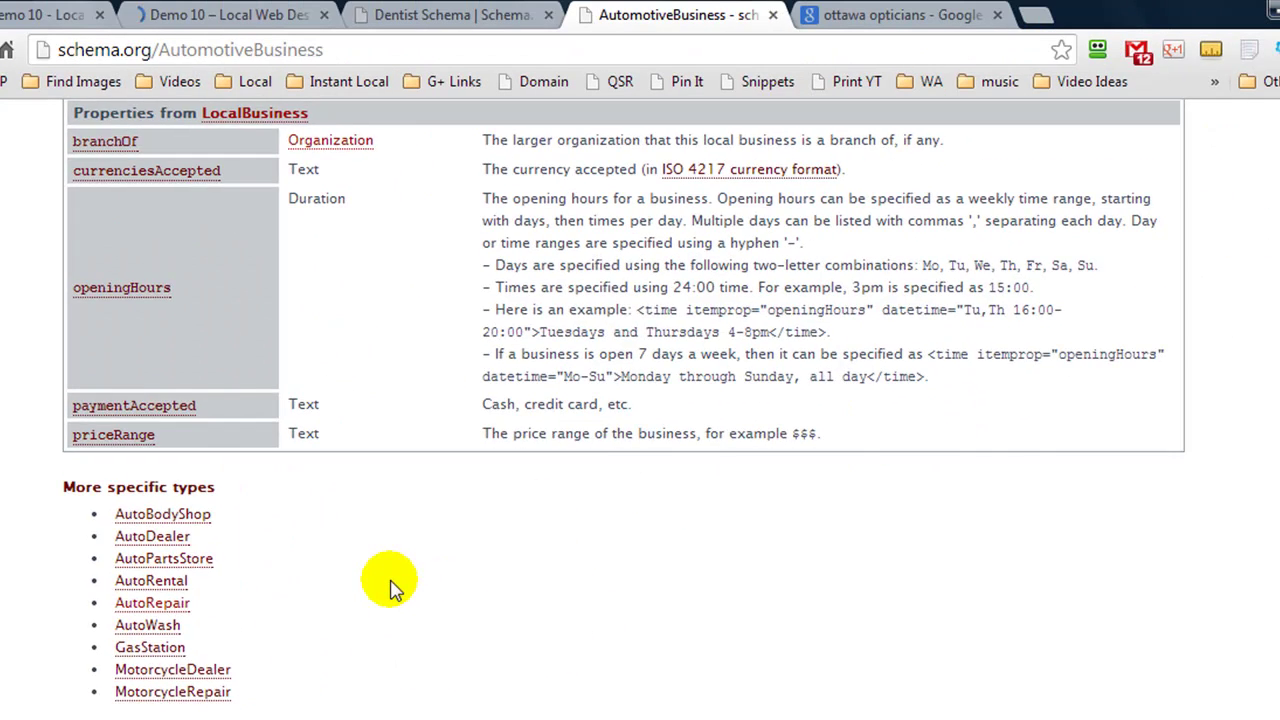
scroll(365, 510, "up", 5)
scroll(365, 510, "up", 10)
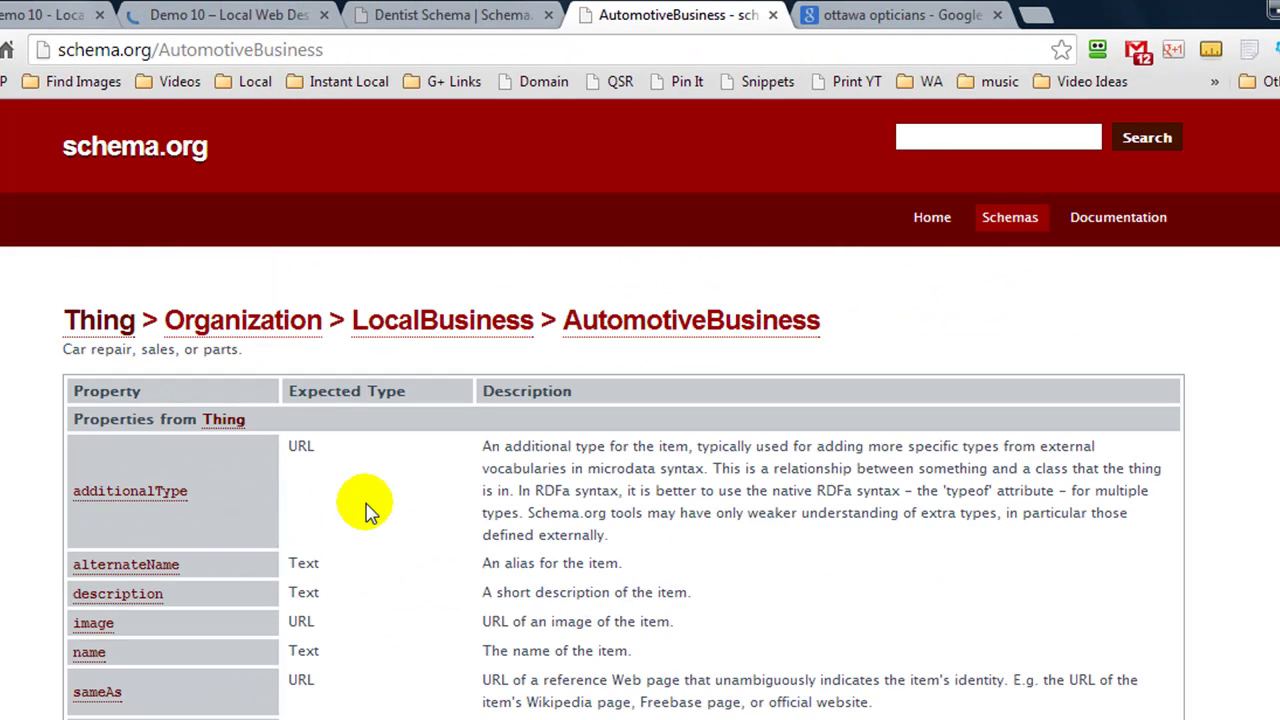
Review the Dentist generator's Map URL field and locate the local business listings in the ottawa opticians search results.
left_click(459, 17)
scroll(452, 577, "down", 2)
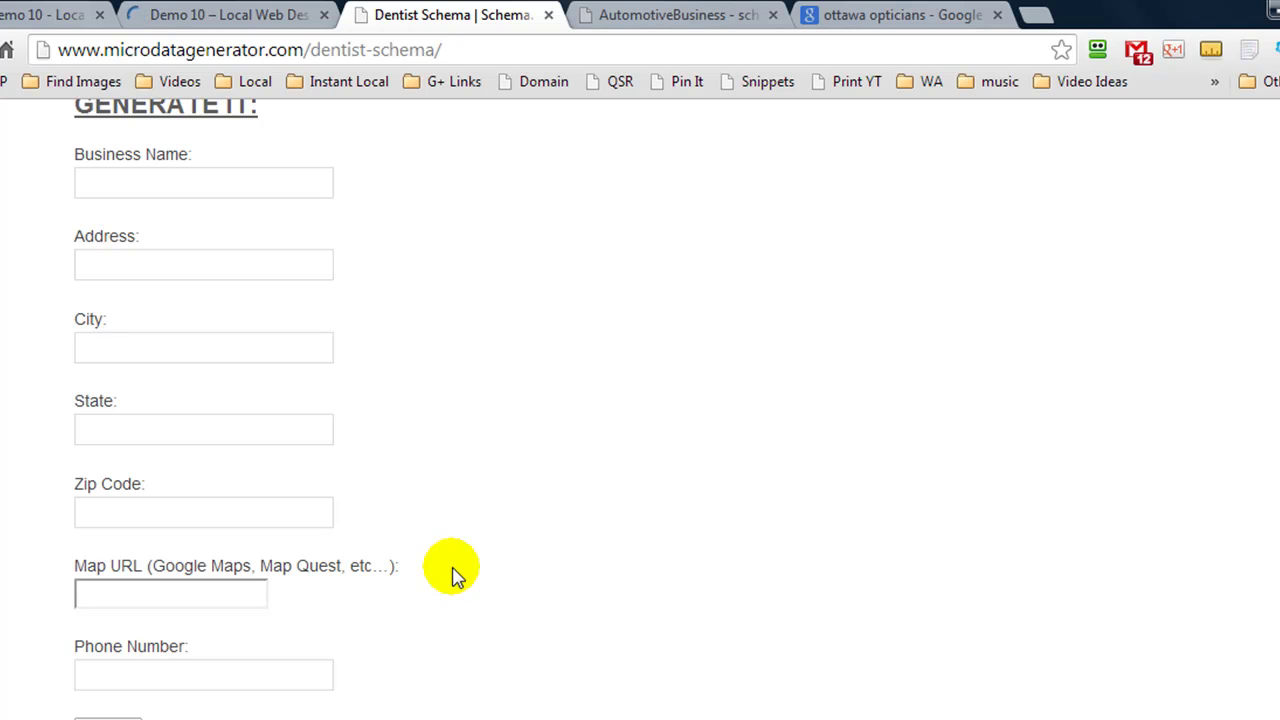
key("ctrl+Tab")
key("ctrl+Tab")
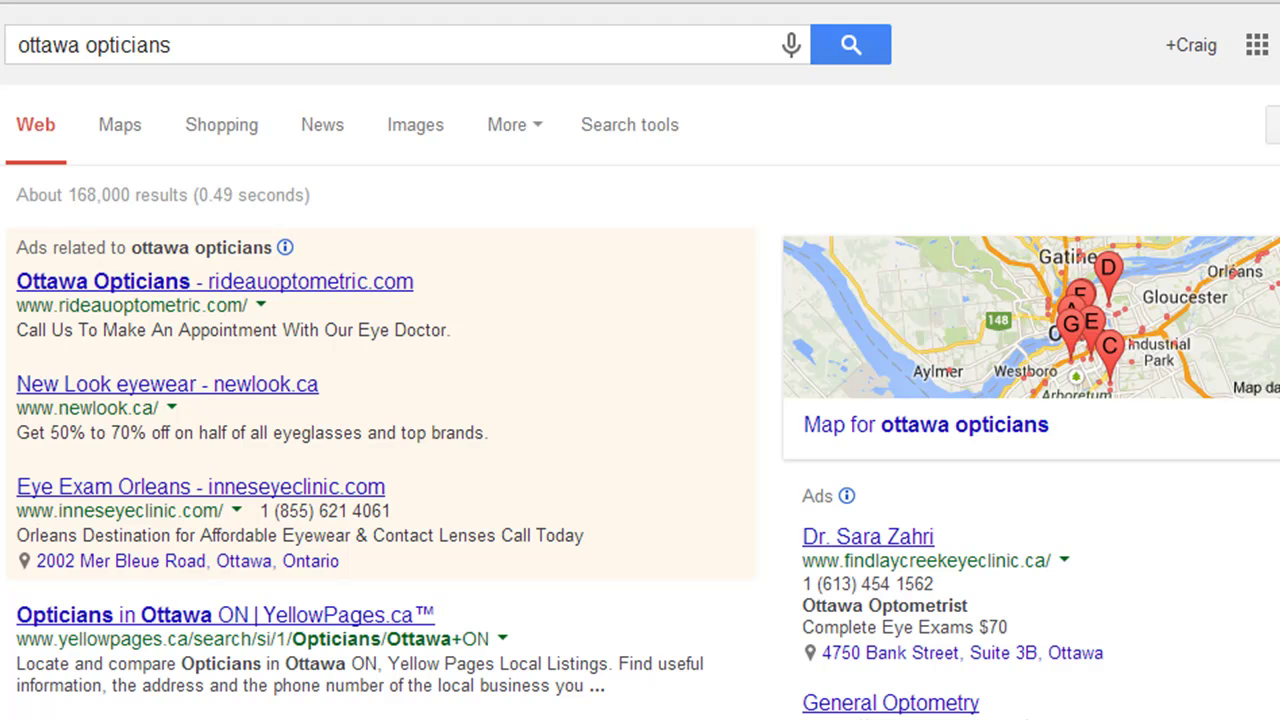
scroll(60, 226, "down", 15)
scroll(60, 226, "up", 4)
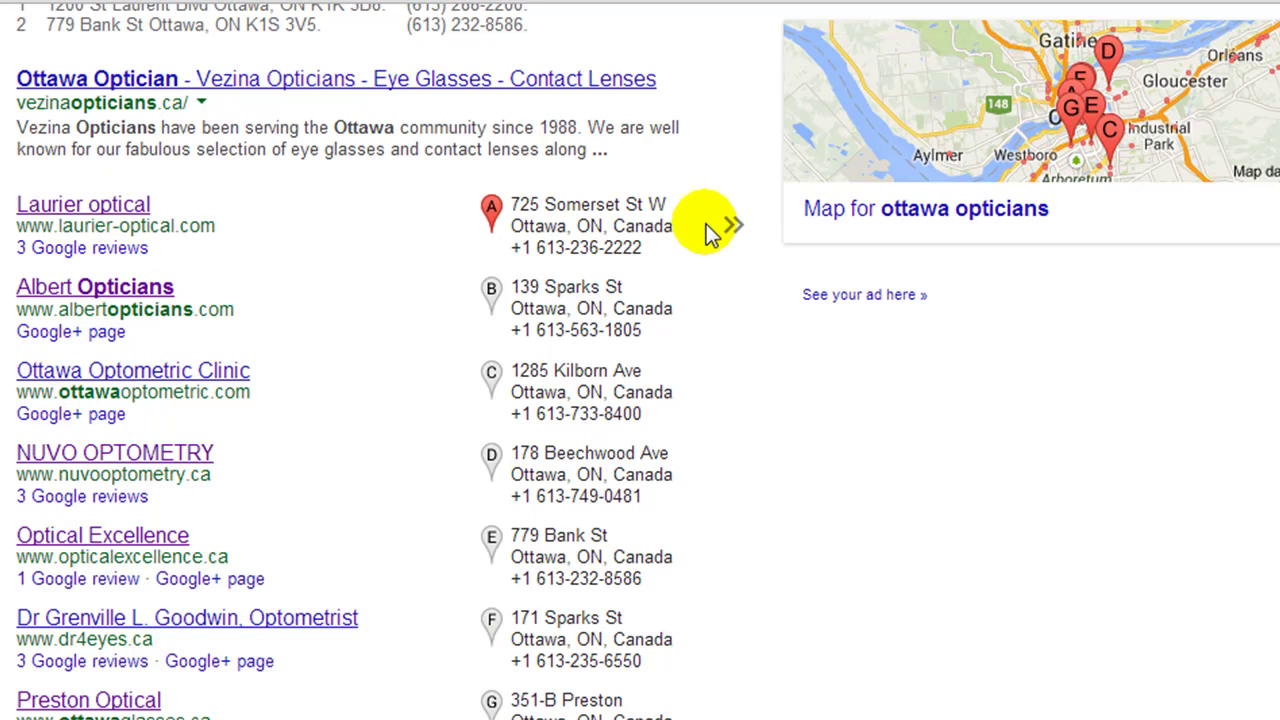
Copy the business name Albert Opticians from listing B in the ottawa opticians search results.
mouse_move(738, 225)
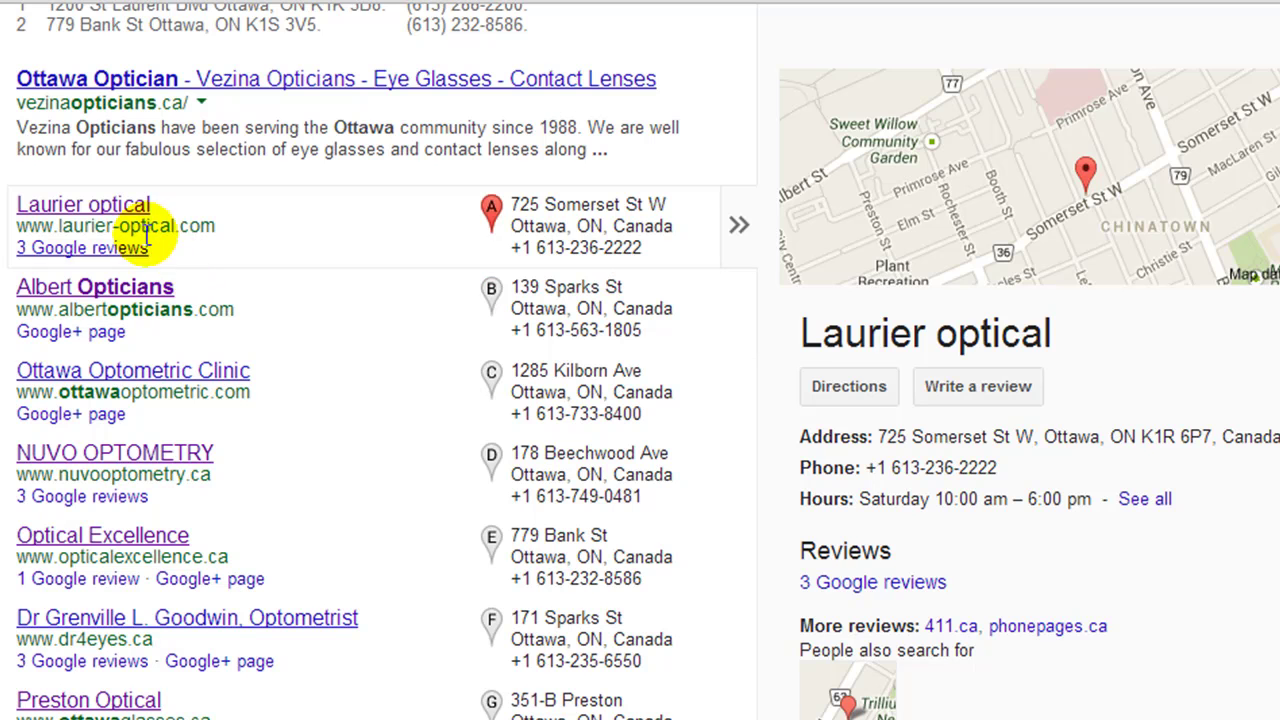
left_click_drag(172, 289, 14, 306)
left_click(59, 271)
right_click(59, 271)
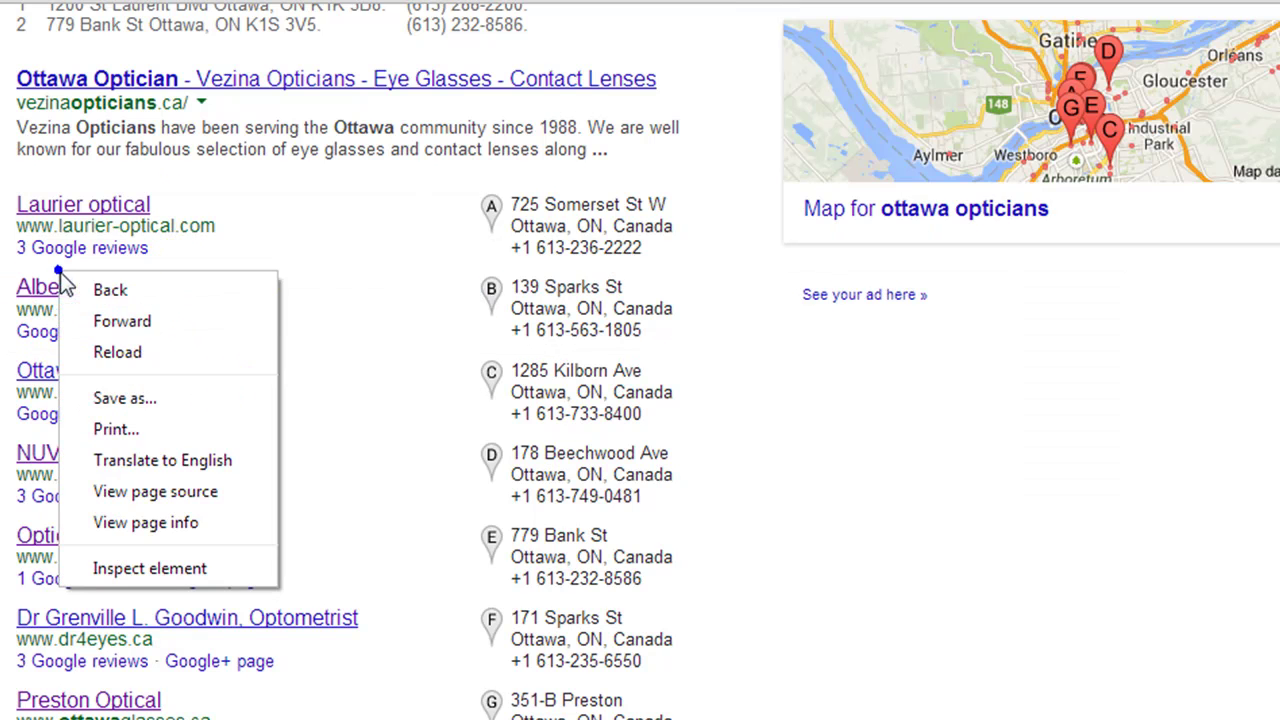
left_click(375, 278)
left_click_drag(183, 289, 17, 288)
right_click(28, 285)
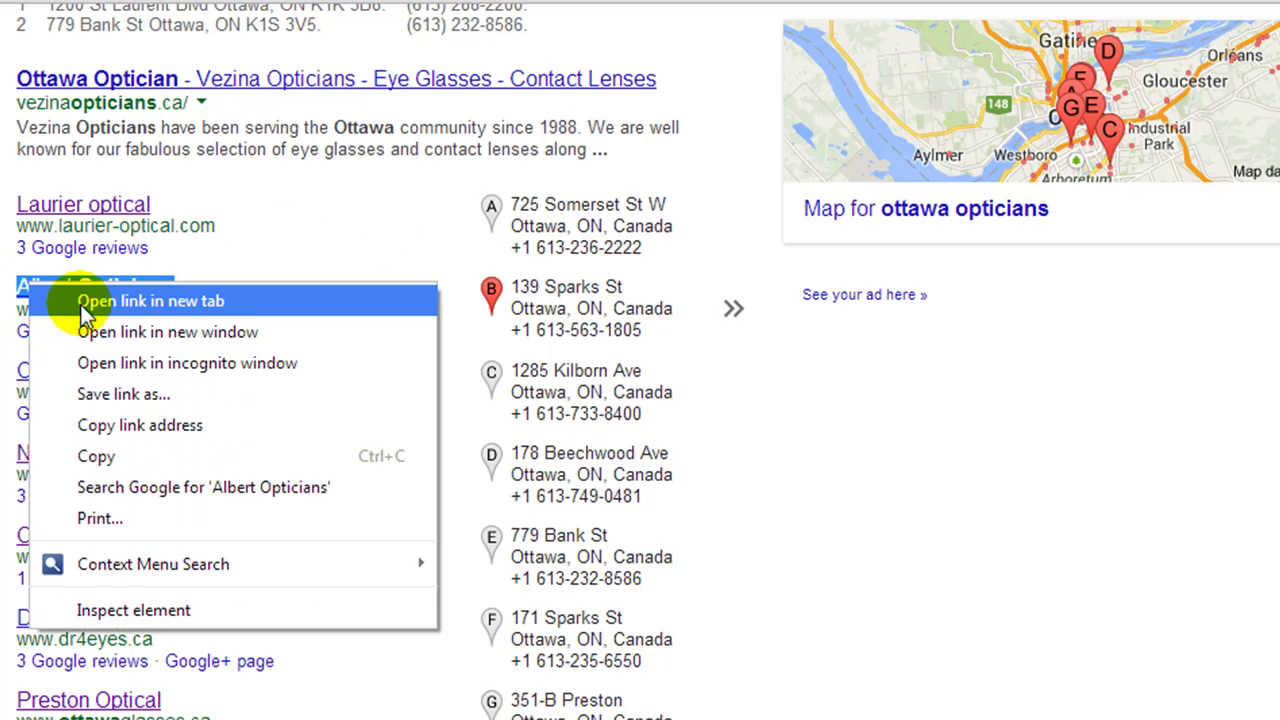
left_click(112, 460)
Search Google Maps for the copied business name, Albert Opticians.
scroll(938, 355, "up", 8)
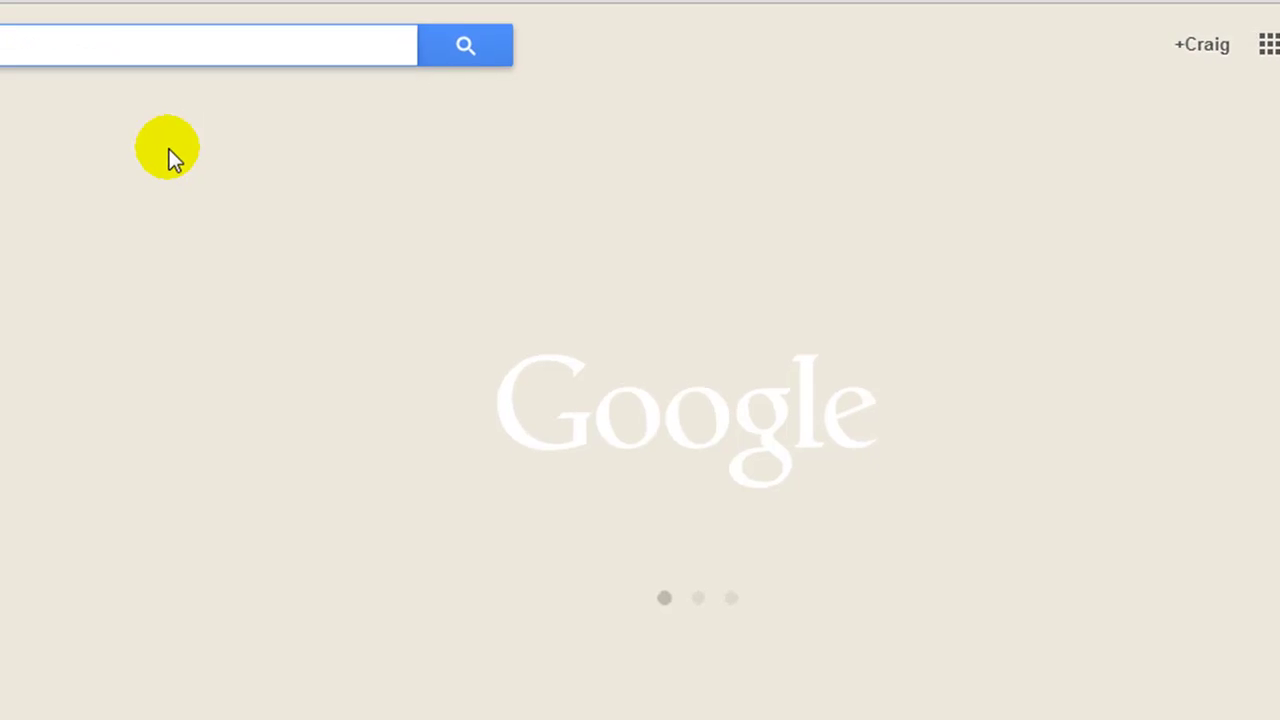
left_click(178, 36)
key("ctrl+v")
key("Return")
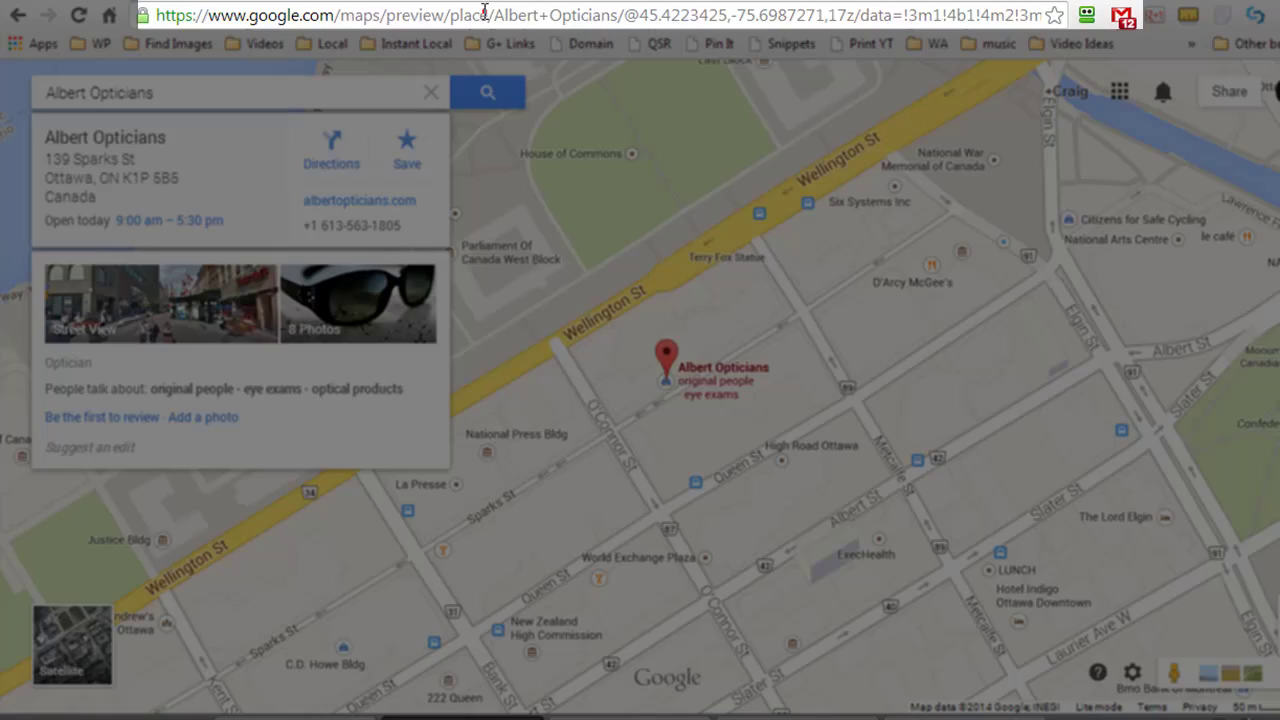
Switch the Albert Opticians map from the new Google Maps back to classic Google Maps.
left_click(484, 13)
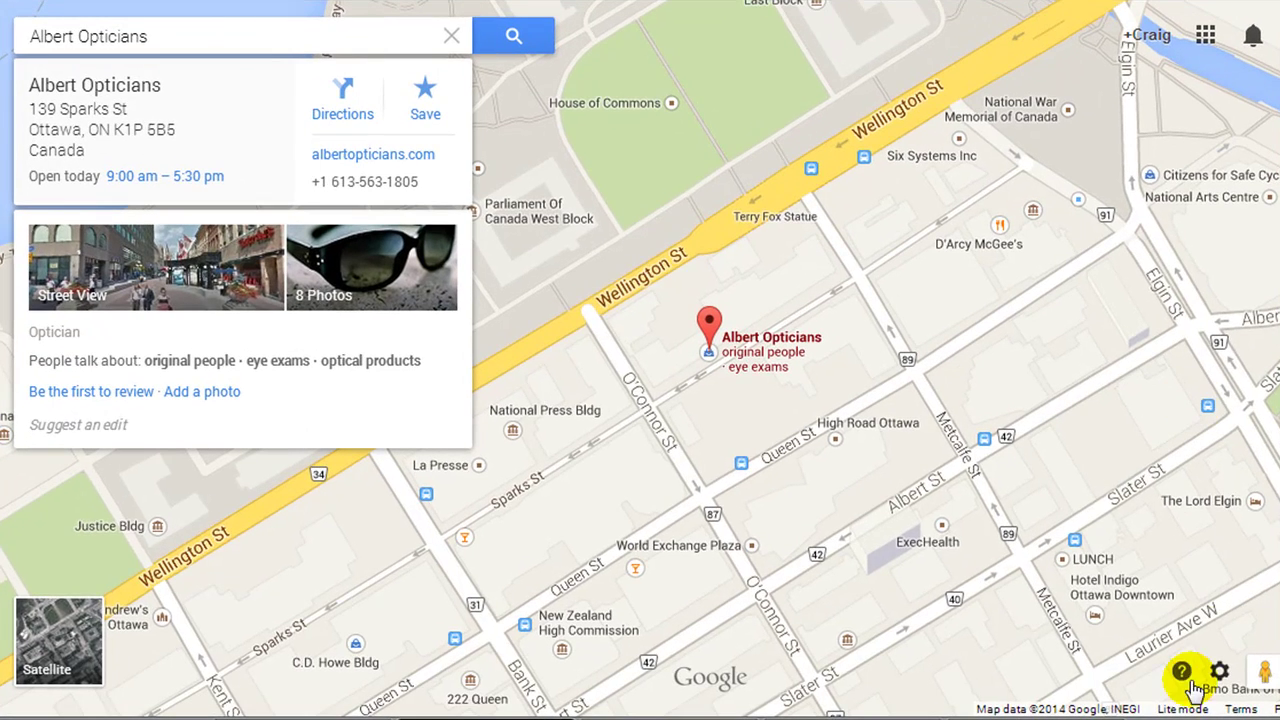
left_click(1218, 666)
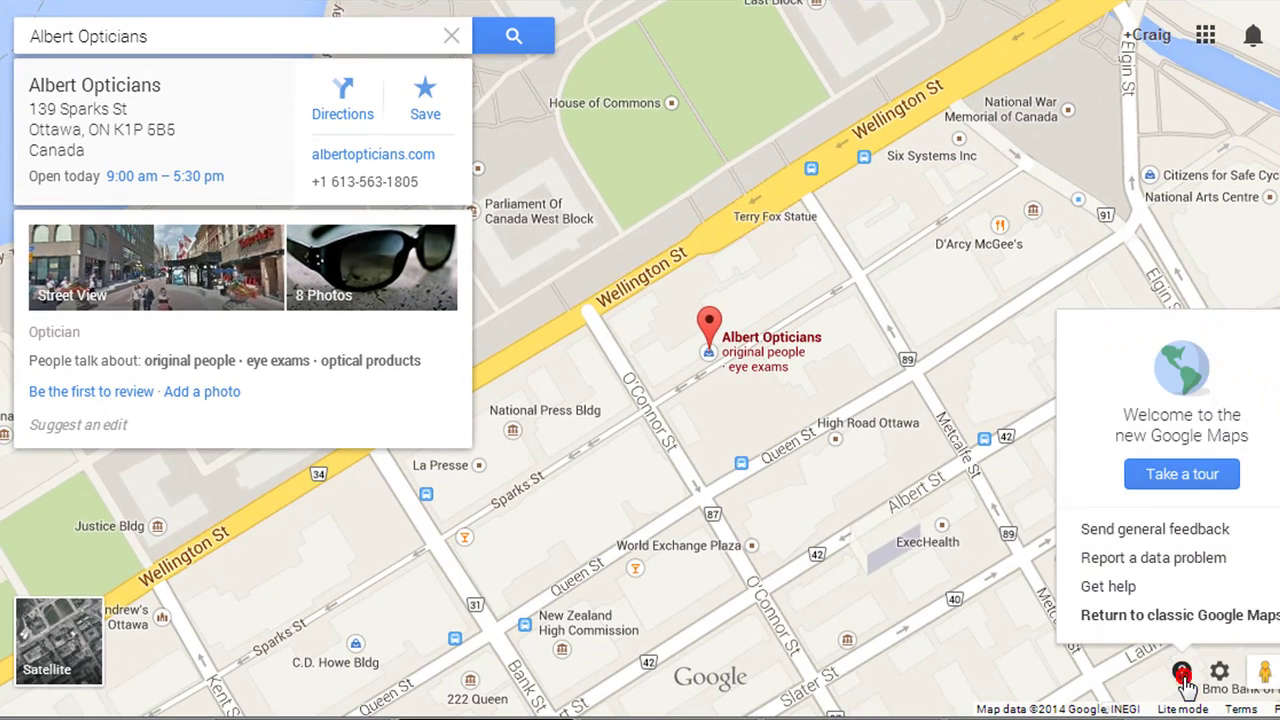
left_click(1140, 615)
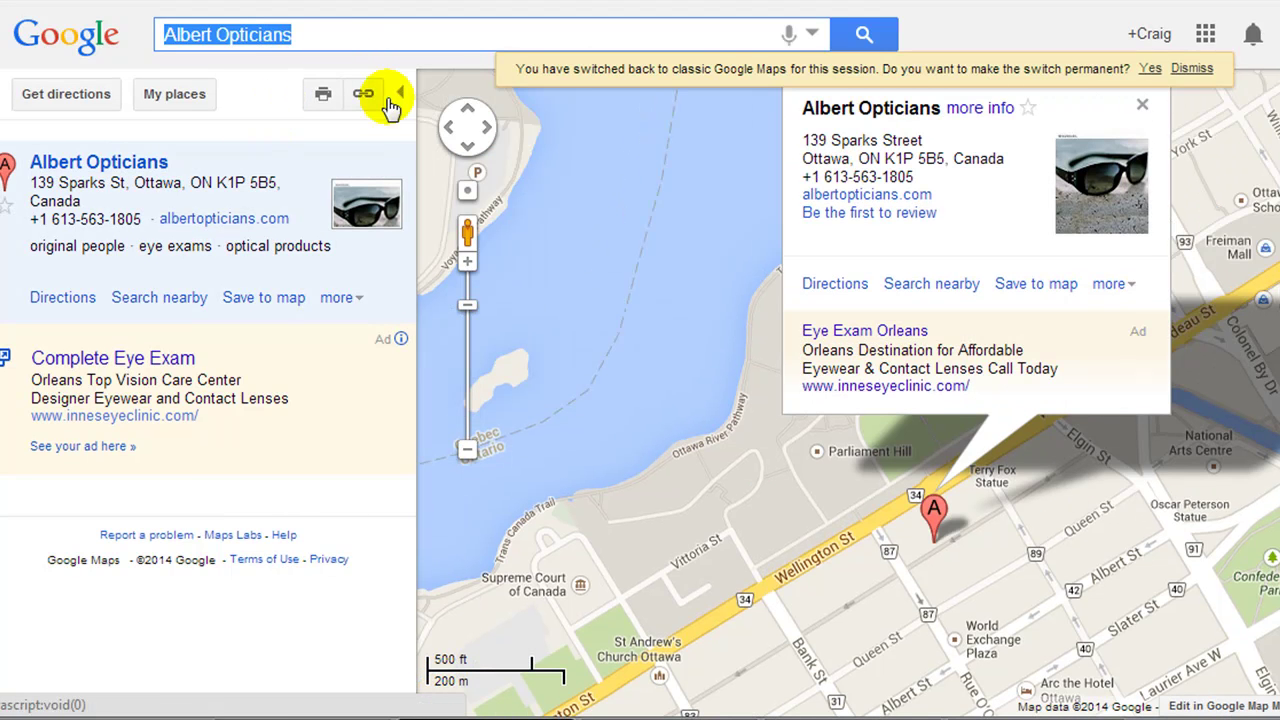
Show the link options for the Albert Opticians map and copy its full email/IM link.
left_click(363, 94)
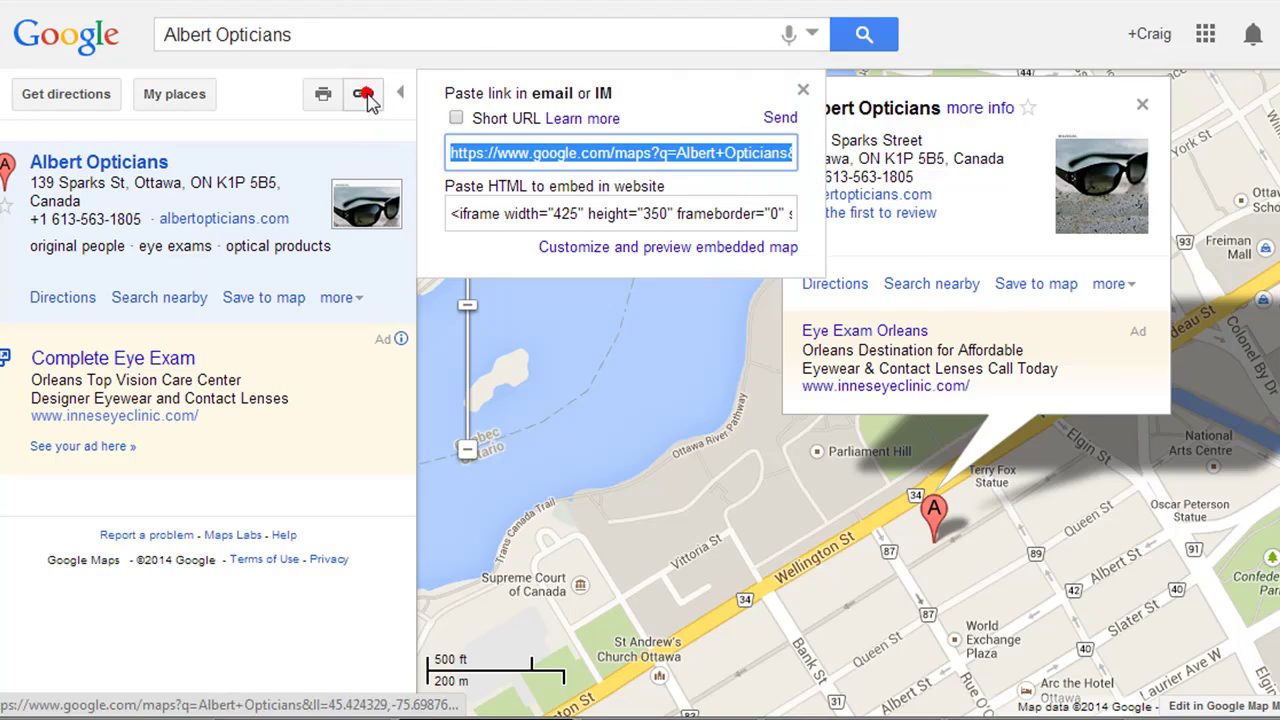
right_click(510, 150)
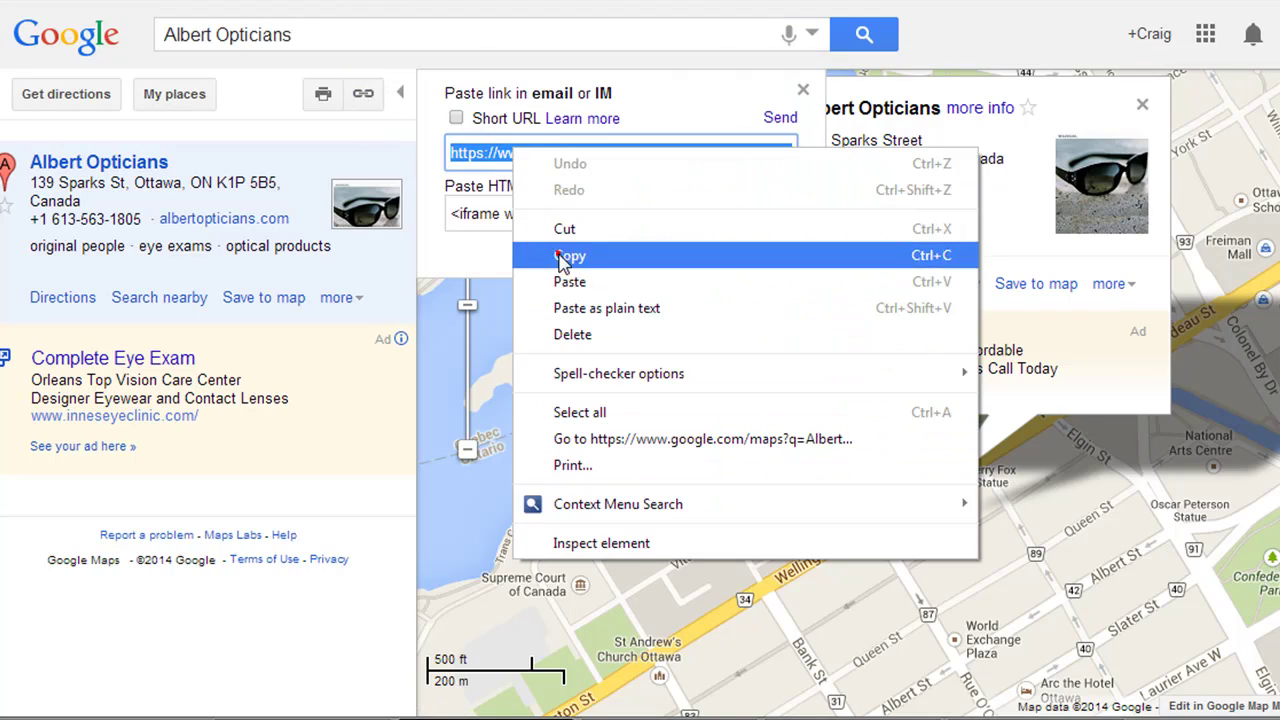
left_click(565, 255)
left_click(609, 155)
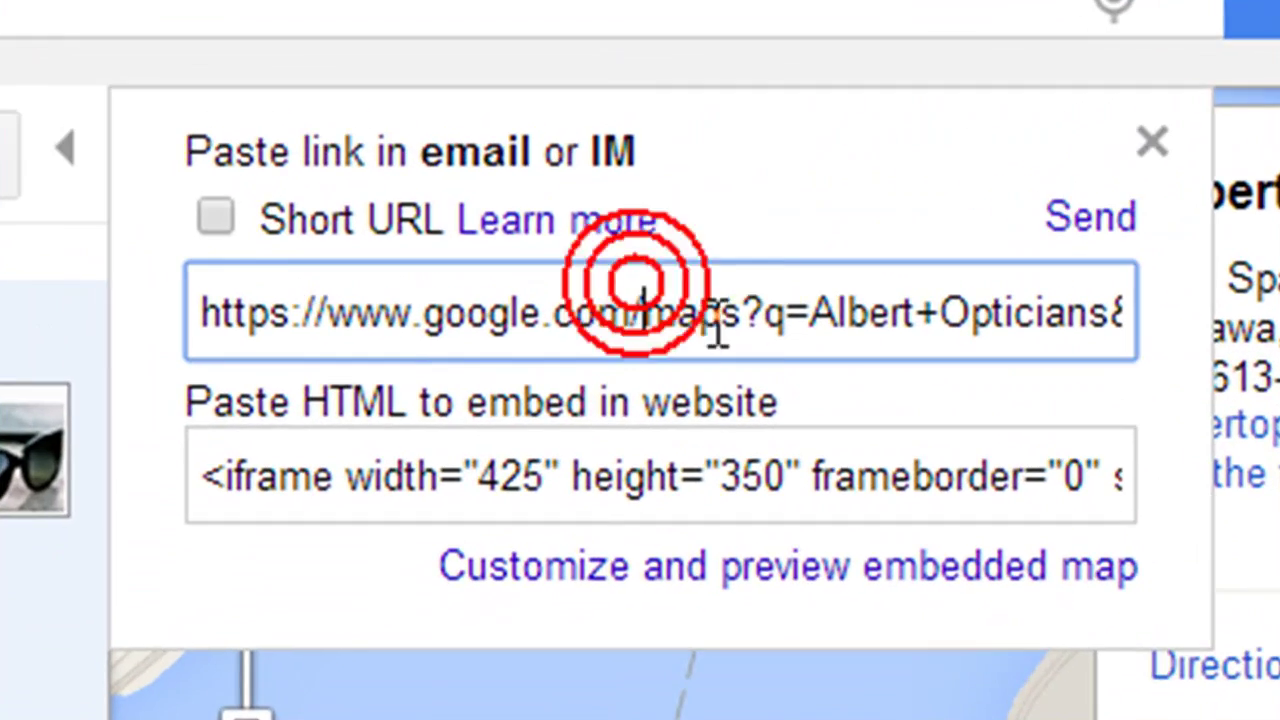
Examine the length and parameters of the full email/IM link for the Albert Opticians map.
triple_click(686, 226)
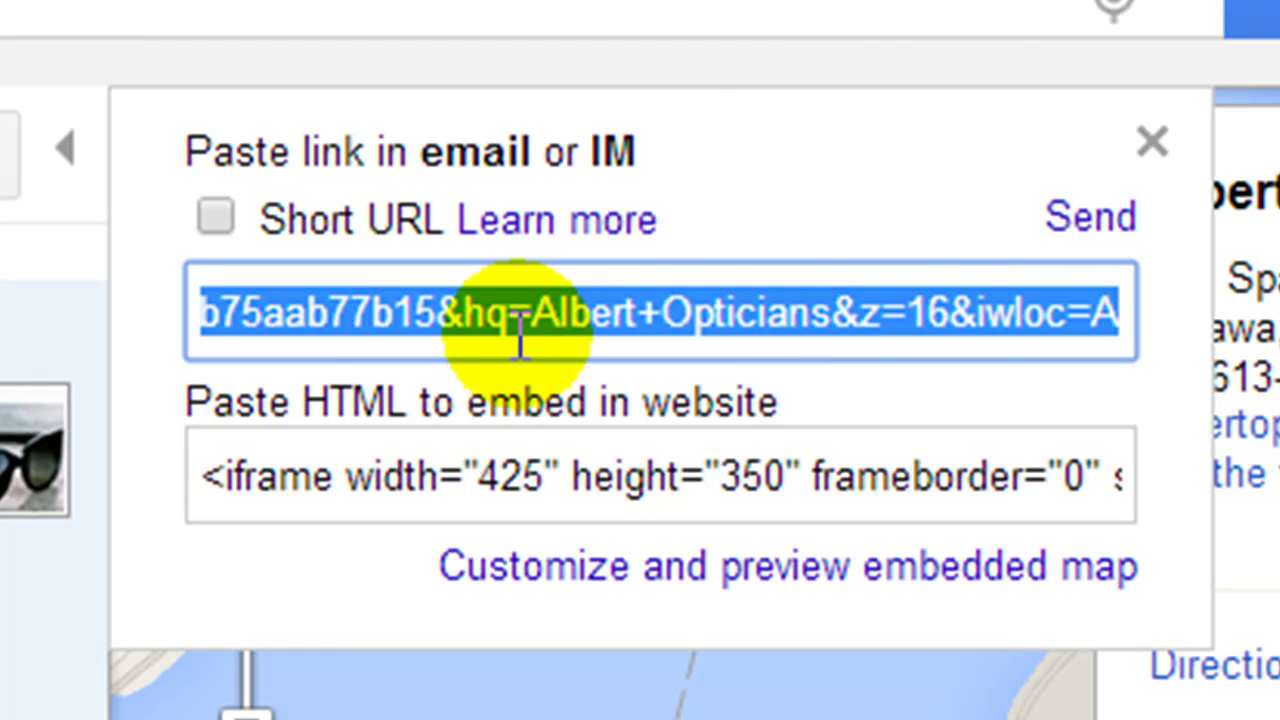
left_click(478, 318)
key("ctrl+Left")
key("ctrl+Left")
key("ctrl+Left")
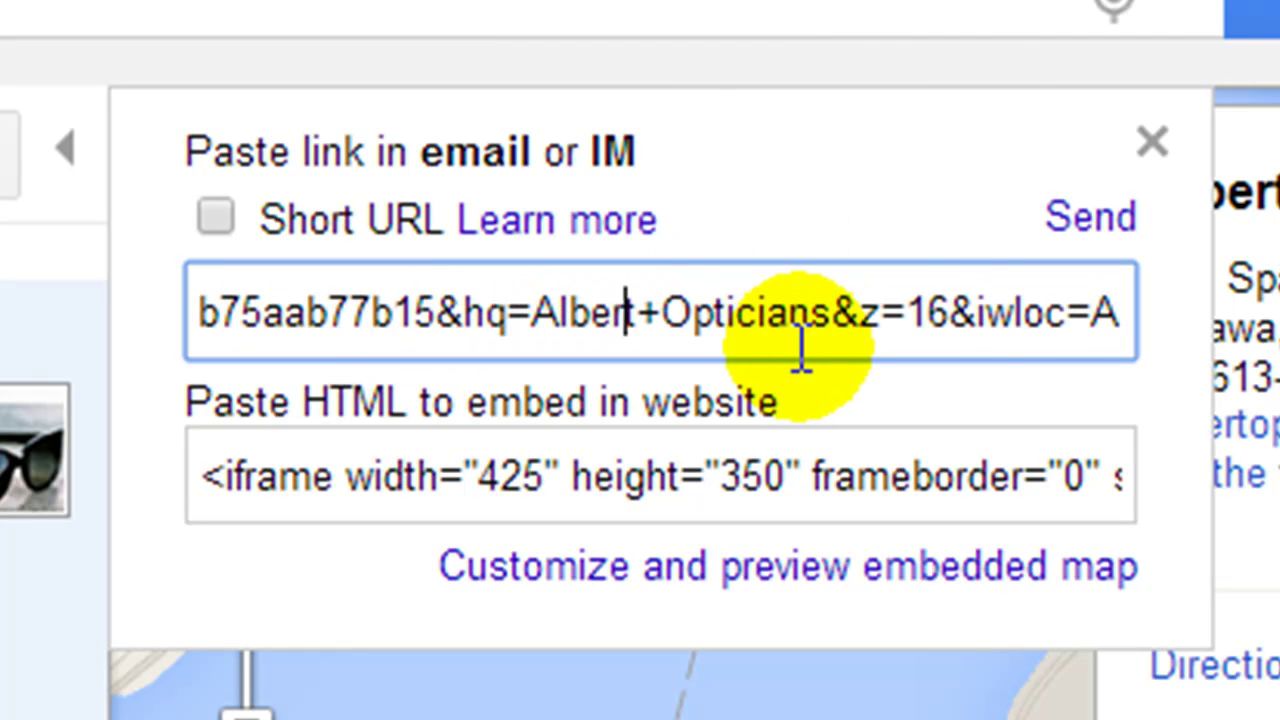
key("Left")
key("Left")
key("Left")
key("Left")
key("Left")
key("Left")
key("Left")
key("Left")
key("Left")
key("Left")
key("Left")
key("Left")
key("Left")
key("Left")
key("Left")
key("Left")
key("Left")
key("Left")
key("Left")
key("Left")
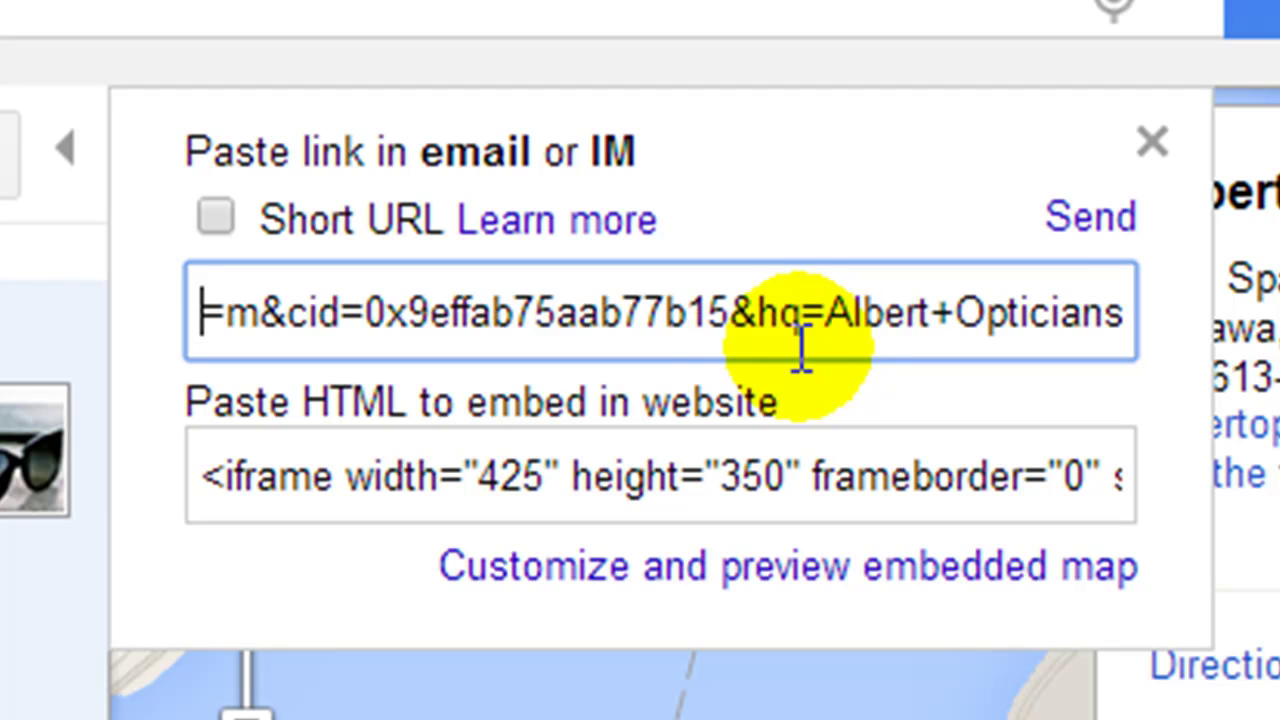
Select the entire email/IM link for Albert Opticians and close the map's link options.
left_click_drag(305, 313, 749, 277)
key("ctrl+a")
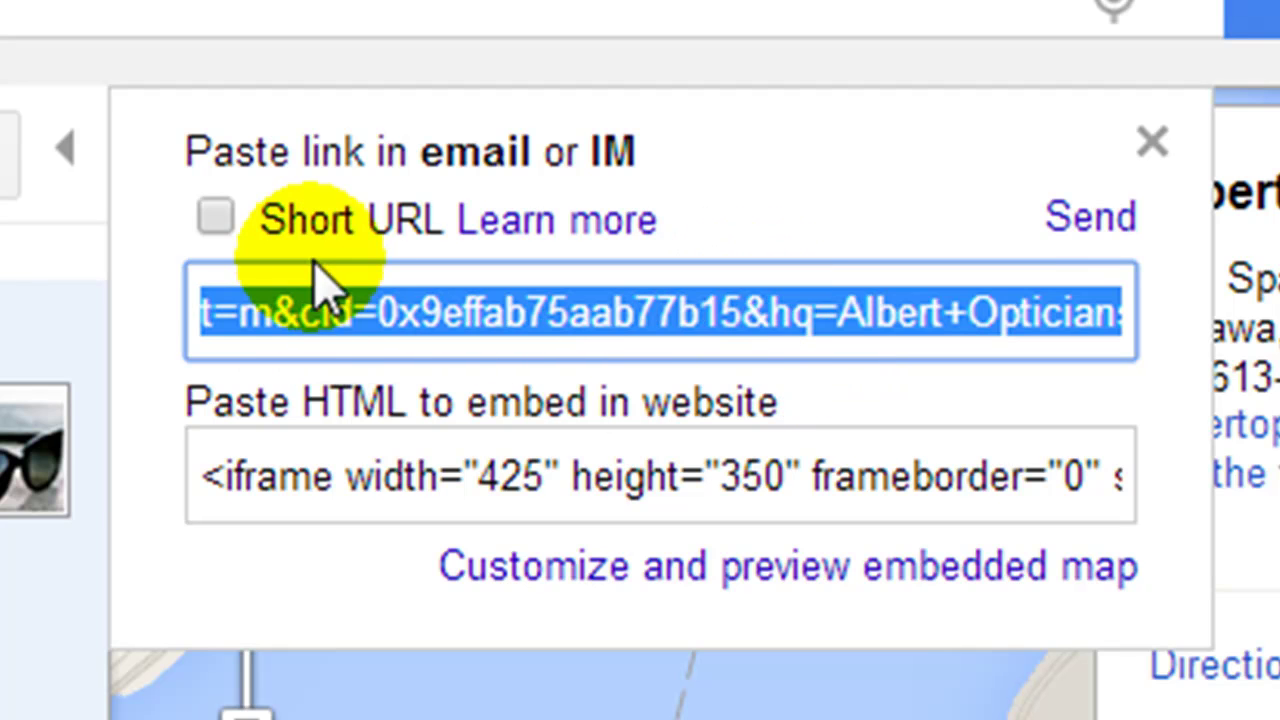
left_click(1151, 145)
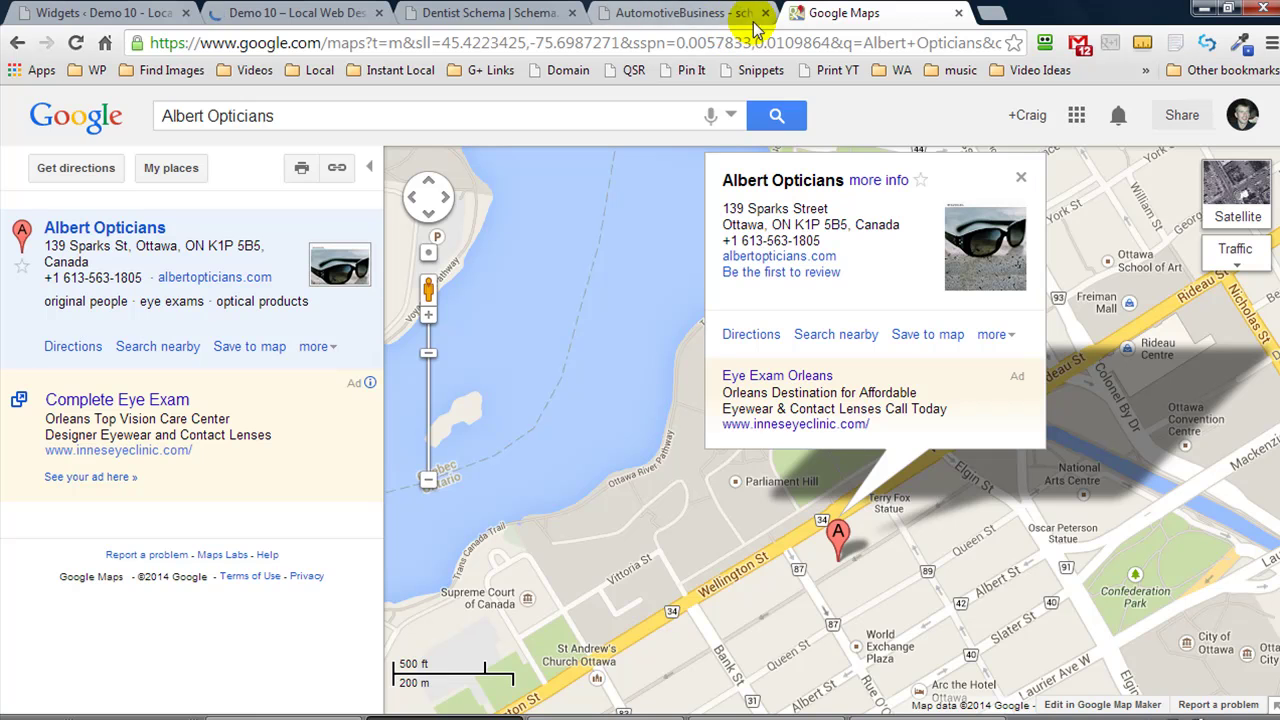
Paste the copied Albert Opticians map link as the Map URL in the Dentist Schema generator form.
left_click(657, 14)
left_click(515, 12)
left_click(214, 513)
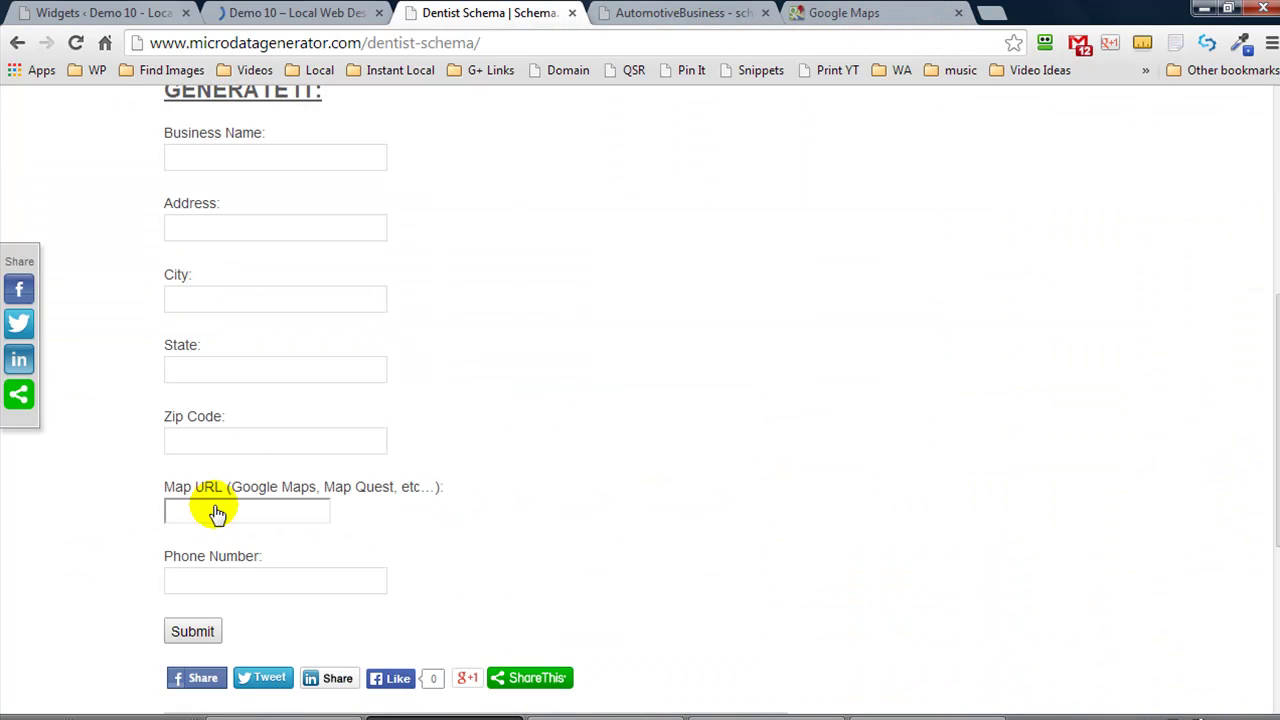
key("ctrl+v")
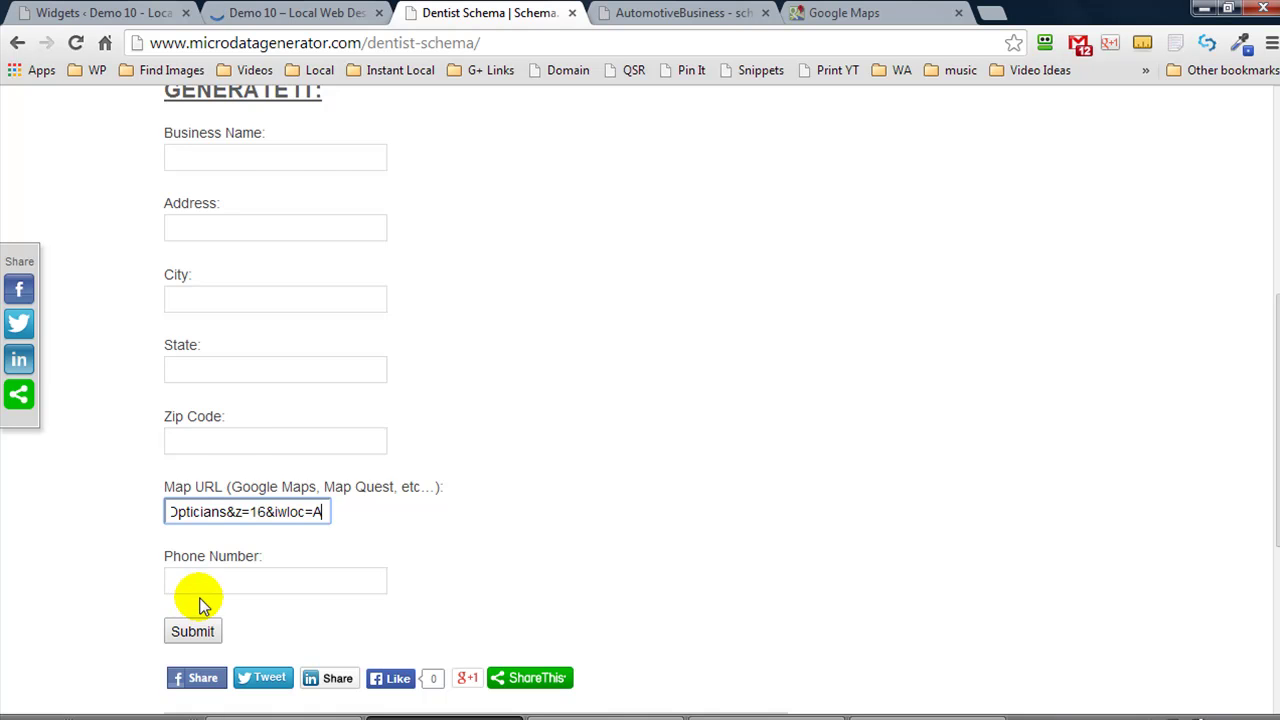
scroll(453, 330, "up", 5)
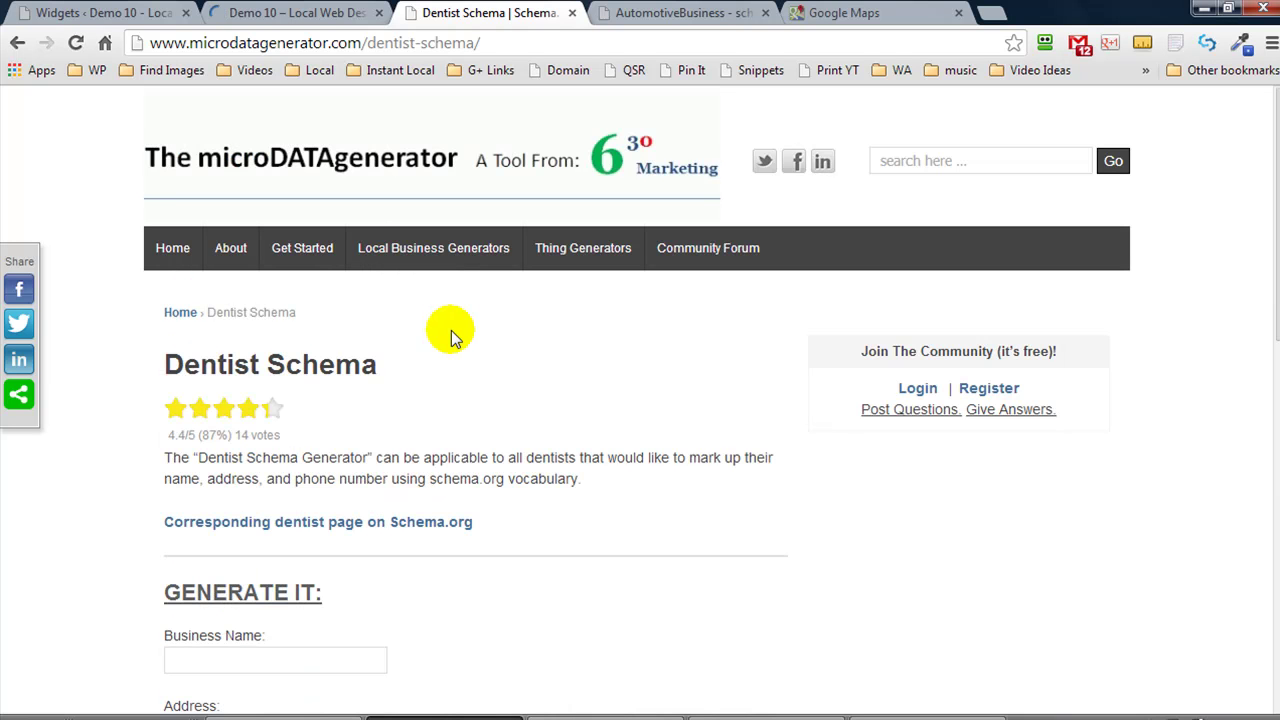